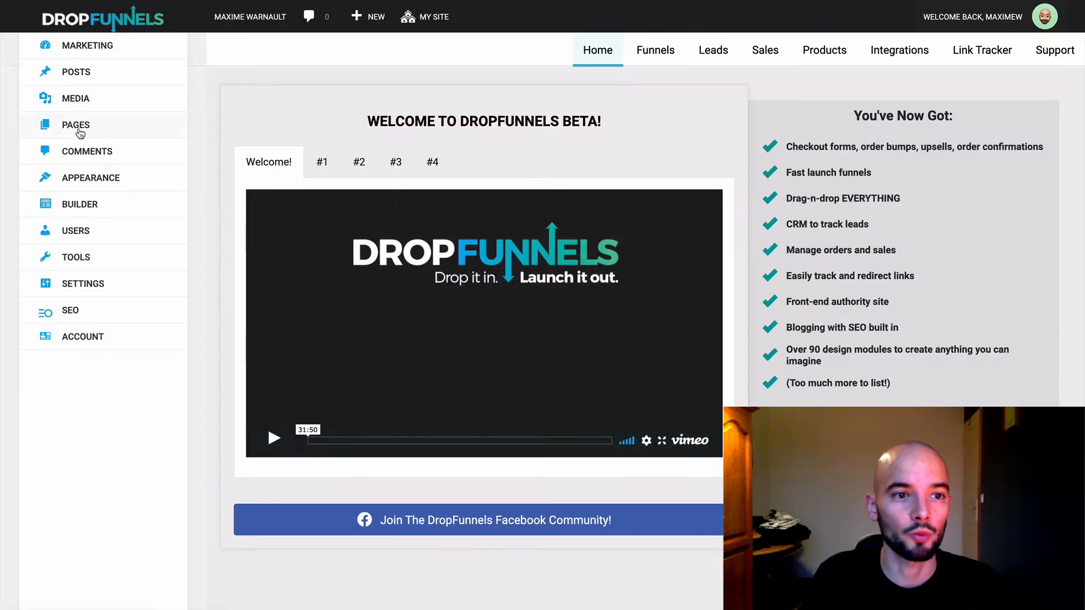
Find the Header page in the site's pages list and open it in the page builder.
{"action": "left_click", "coordinate": [80, 133]}
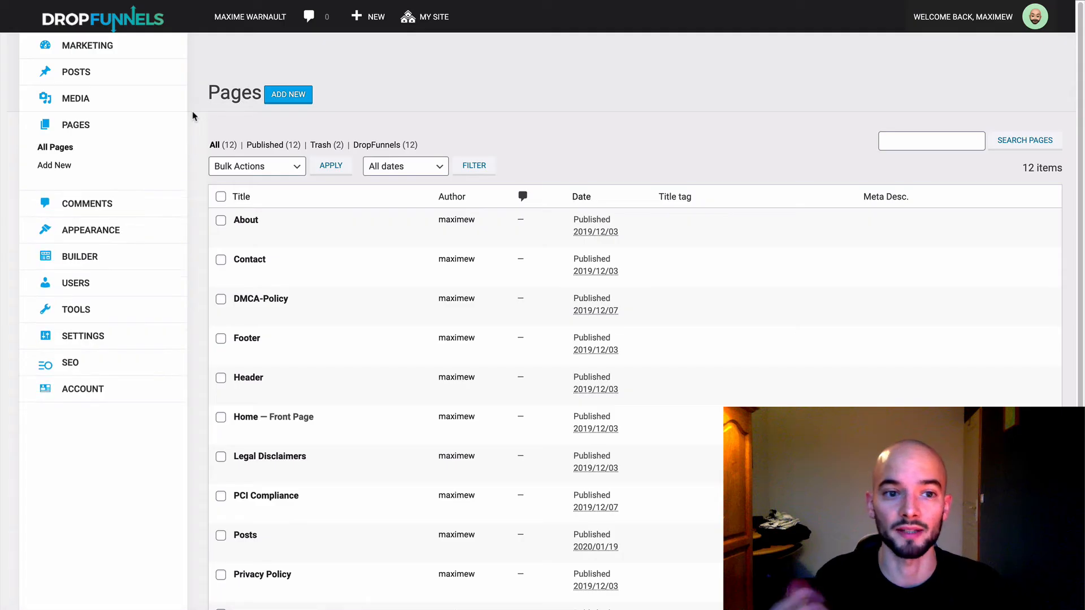
{"action": "scroll", "coordinate": [193, 115], "scroll_direction": "down", "scroll_amount": 3}
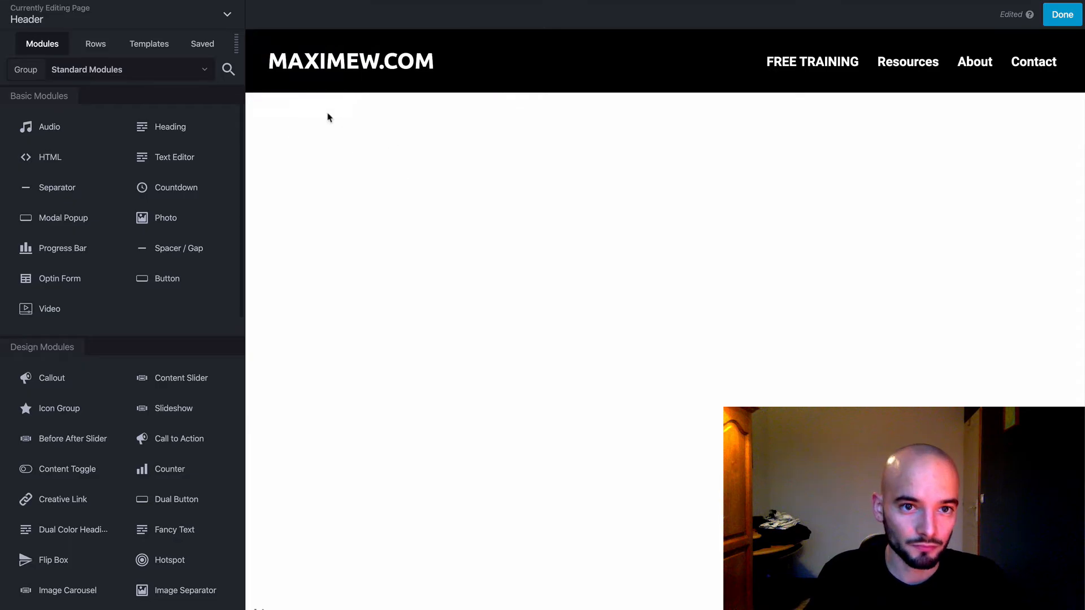
Try placing a Photo module above the MAXIMEW.COM heading in the header, and delete it again.
{"action": "left_click_drag", "start_coordinate": [156, 221], "coordinate": [288, 77]}
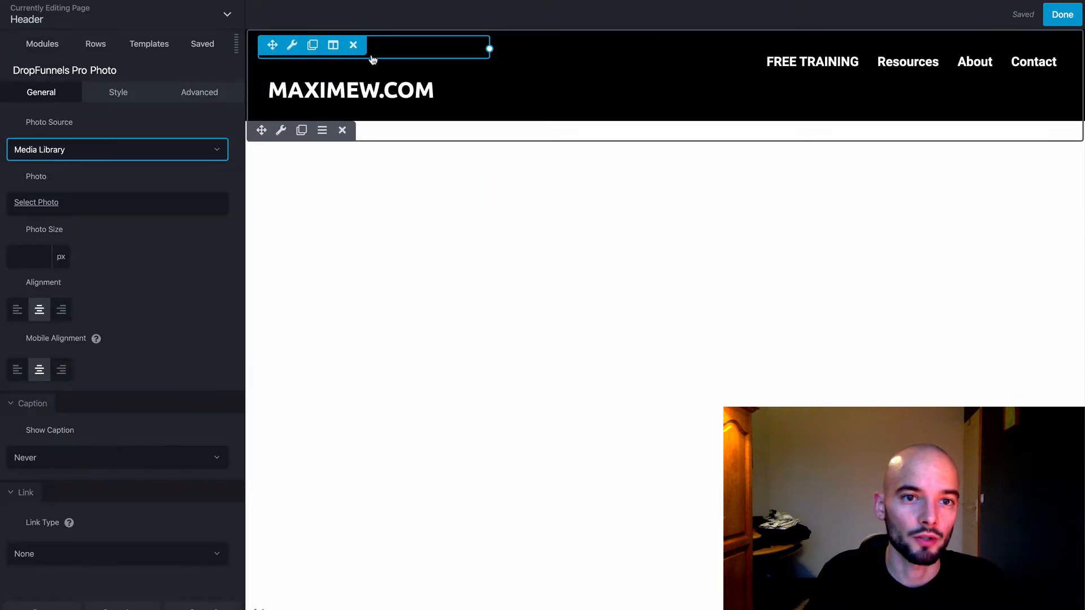
{"action": "left_click", "coordinate": [353, 45]}
{"action": "left_click", "coordinate": [655, 61]}
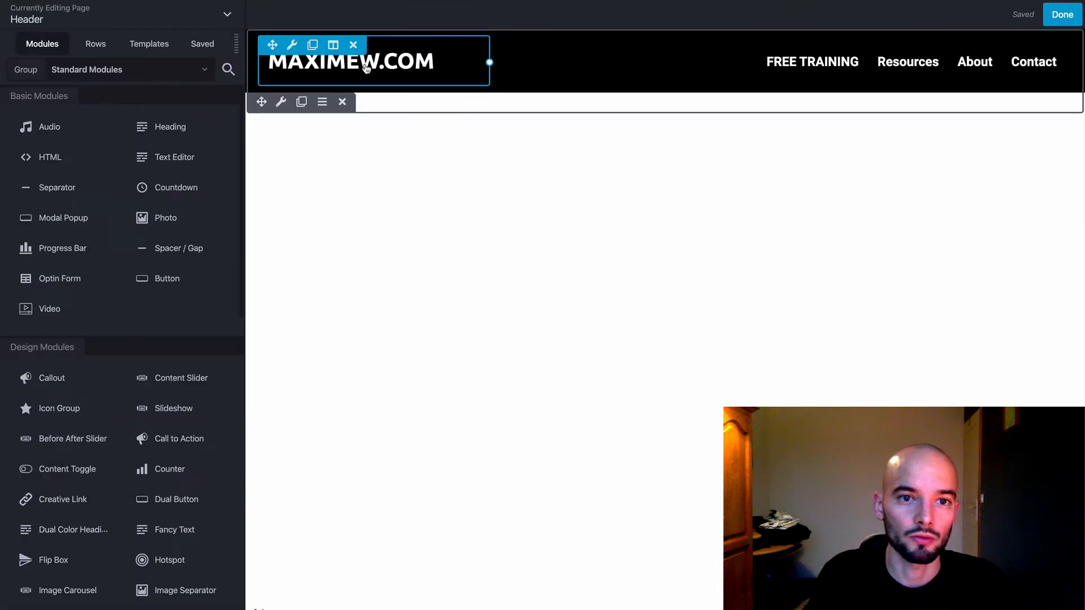
View the MAXIMEW.COM heading's settings, and try adding a Photo module above it with an image from the media library.
{"action": "left_click", "coordinate": [311, 66]}
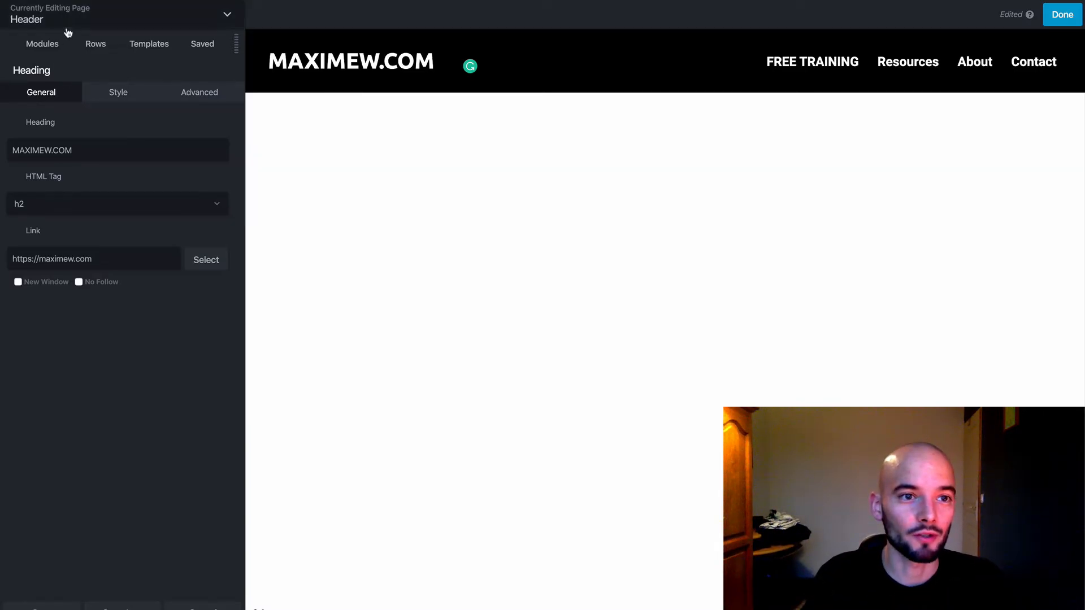
{"action": "left_click", "coordinate": [42, 44]}
{"action": "left_click_drag", "start_coordinate": [172, 218], "coordinate": [282, 57]}
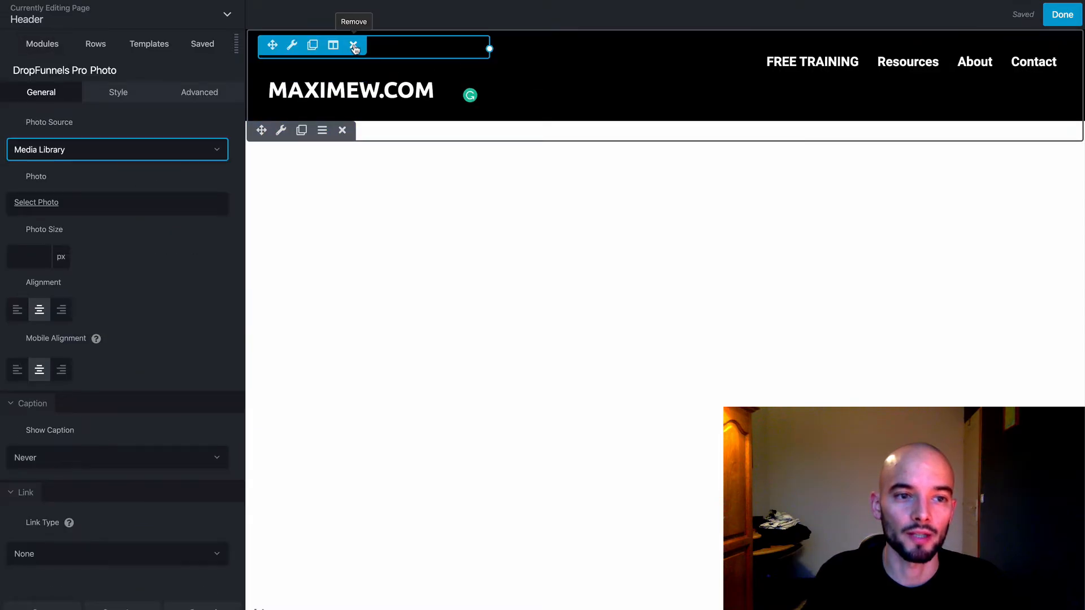
{"action": "left_click", "coordinate": [37, 204]}
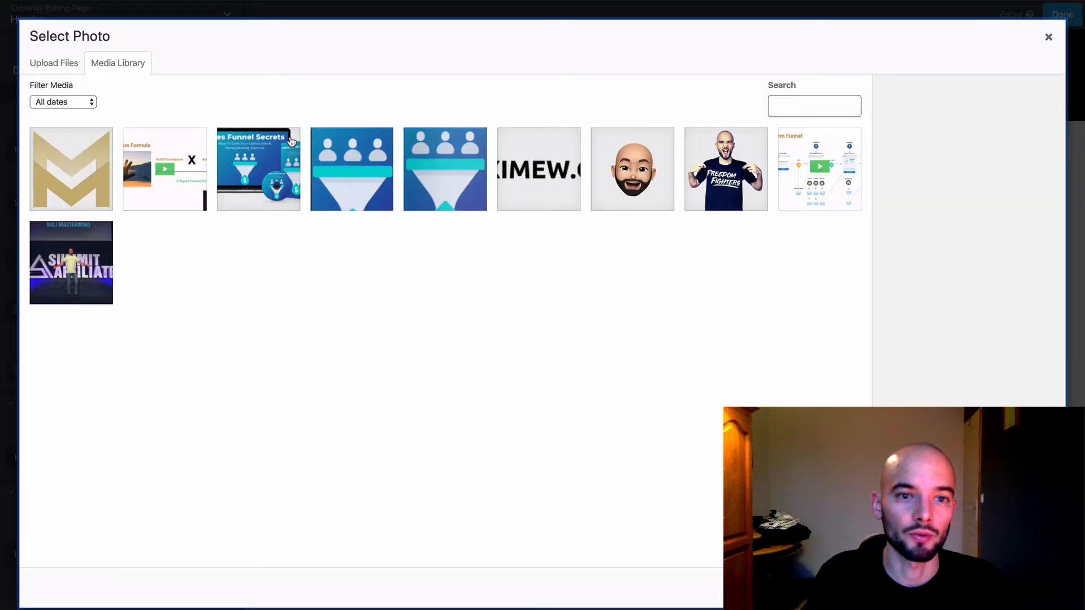
{"action": "left_click", "coordinate": [1047, 40]}
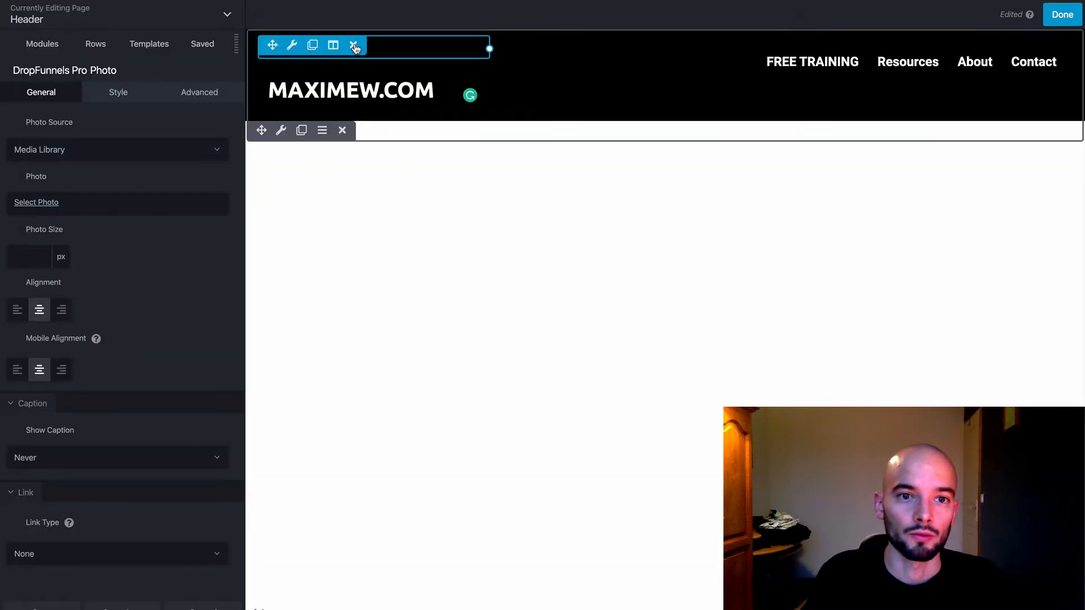
{"action": "left_click", "coordinate": [354, 47]}
{"action": "left_click", "coordinate": [653, 61]}
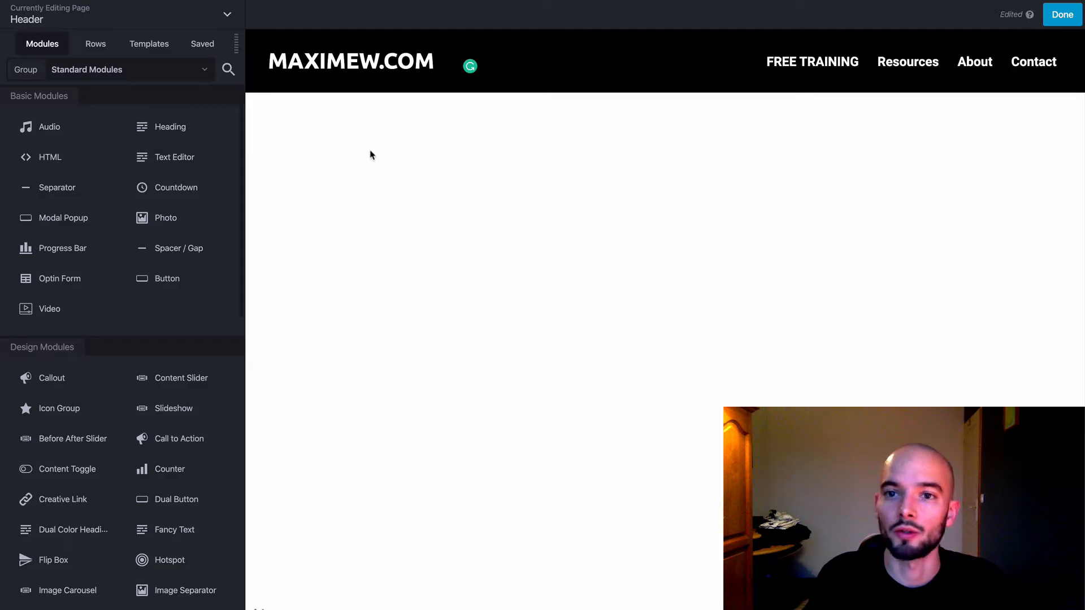
Open the settings of the header's navigation menu module and look at which site menu it uses.
{"action": "mouse_move", "coordinate": [335, 51]}
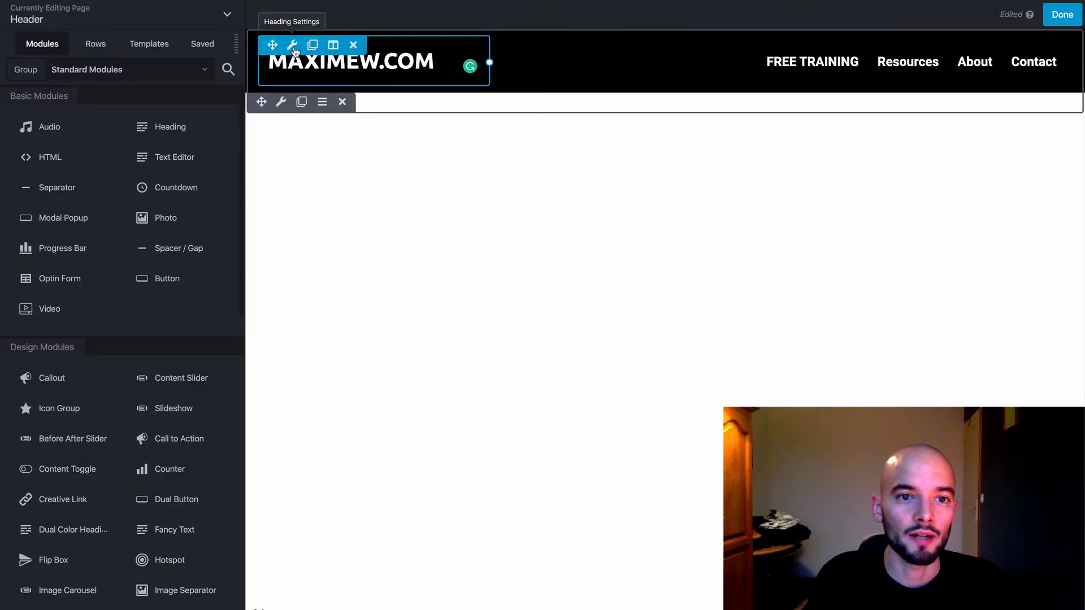
{"action": "mouse_move", "coordinate": [817, 66]}
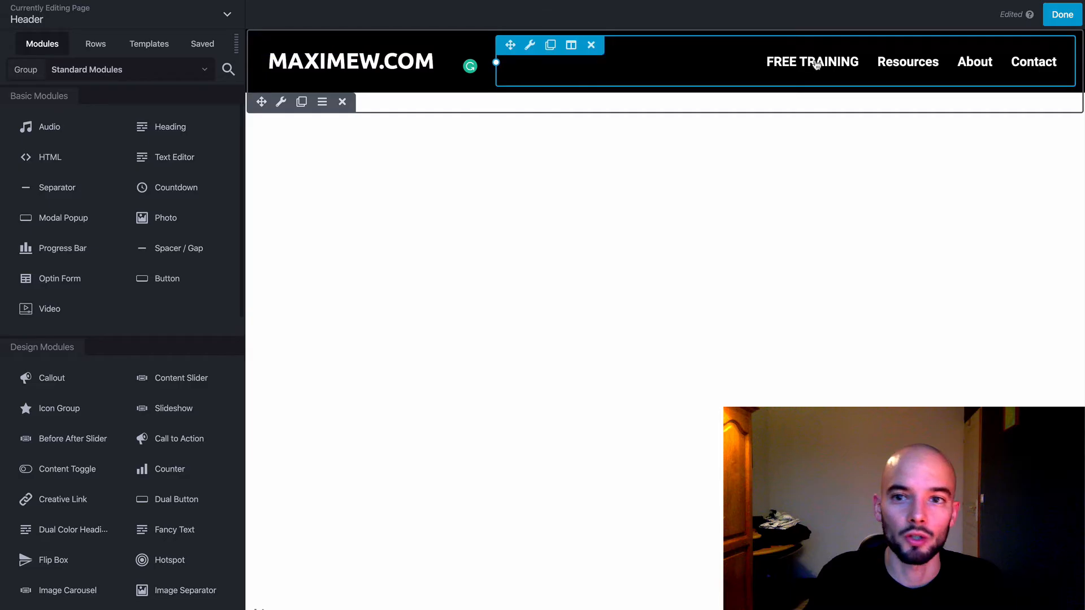
{"action": "left_click", "coordinate": [667, 52]}
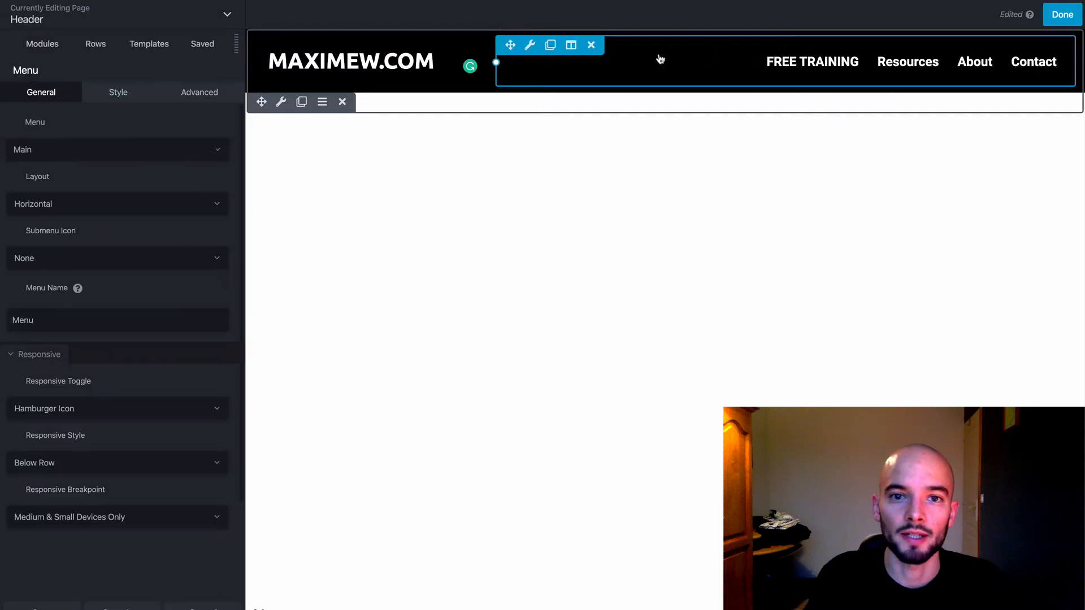
{"action": "left_click", "coordinate": [81, 153]}
{"action": "left_click", "coordinate": [80, 124]}
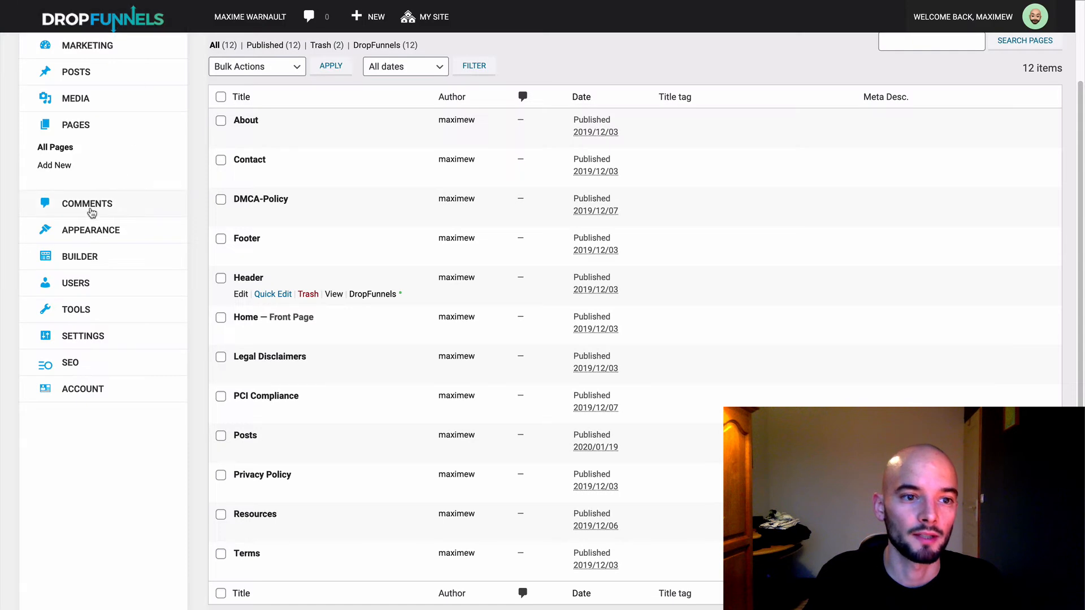
Load the Legal Links menu on the site's Menus page to examine its items, and choose Main again as the menu to edit.
{"action": "left_click", "coordinate": [74, 229]}
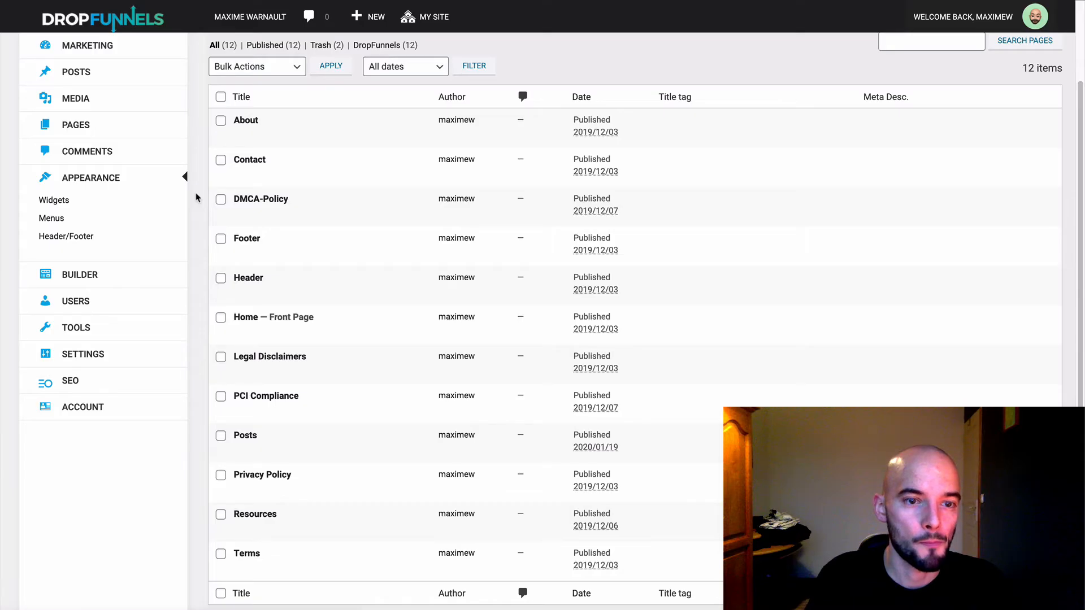
{"action": "scroll", "coordinate": [358, 140], "scroll_direction": "down", "scroll_amount": 1}
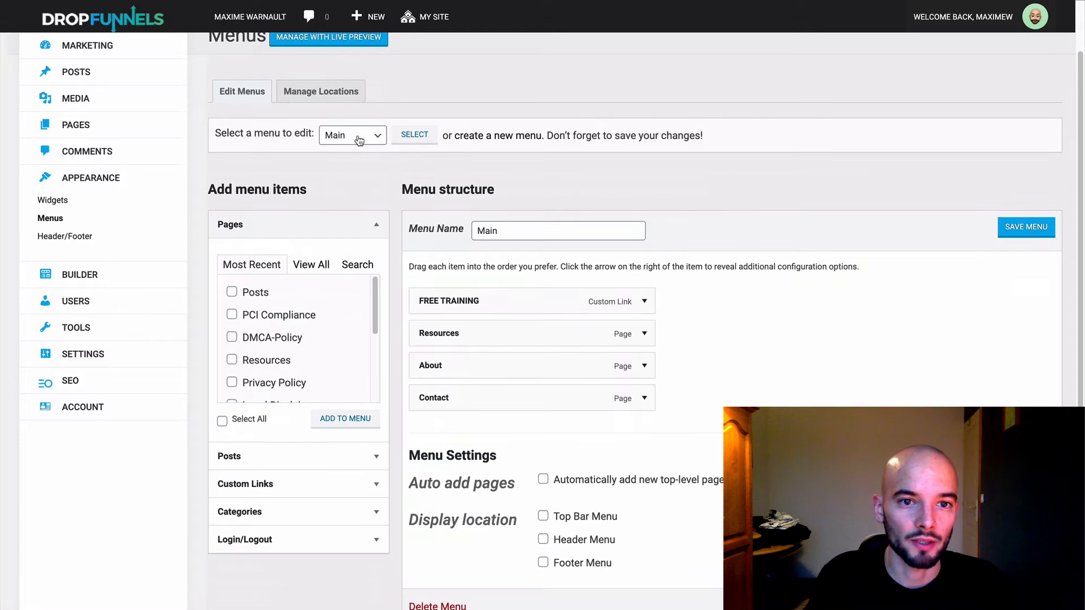
{"action": "left_click", "coordinate": [358, 141]}
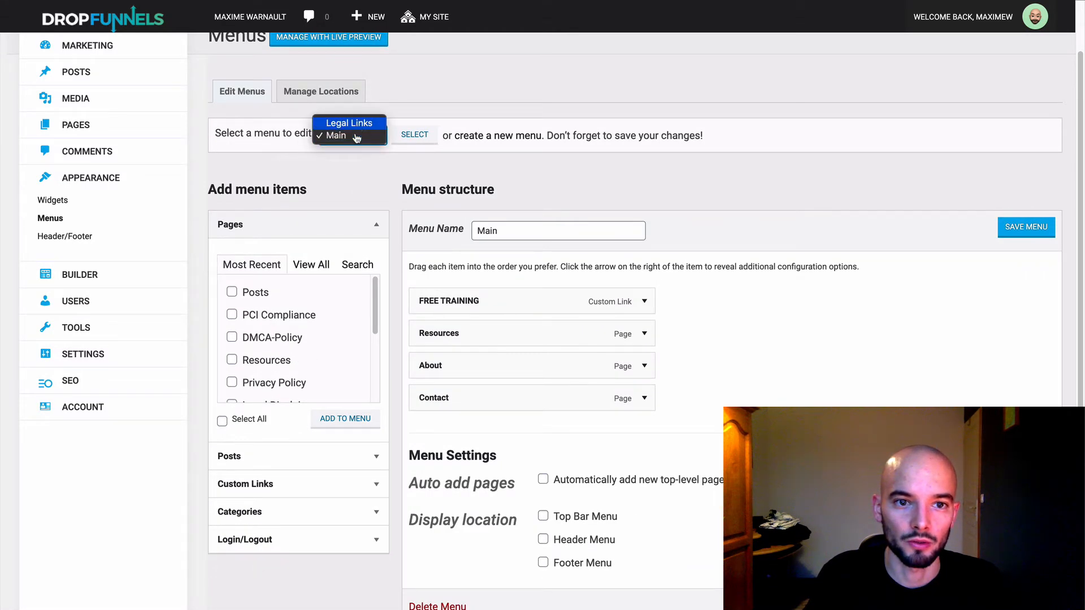
{"action": "left_click", "coordinate": [357, 124]}
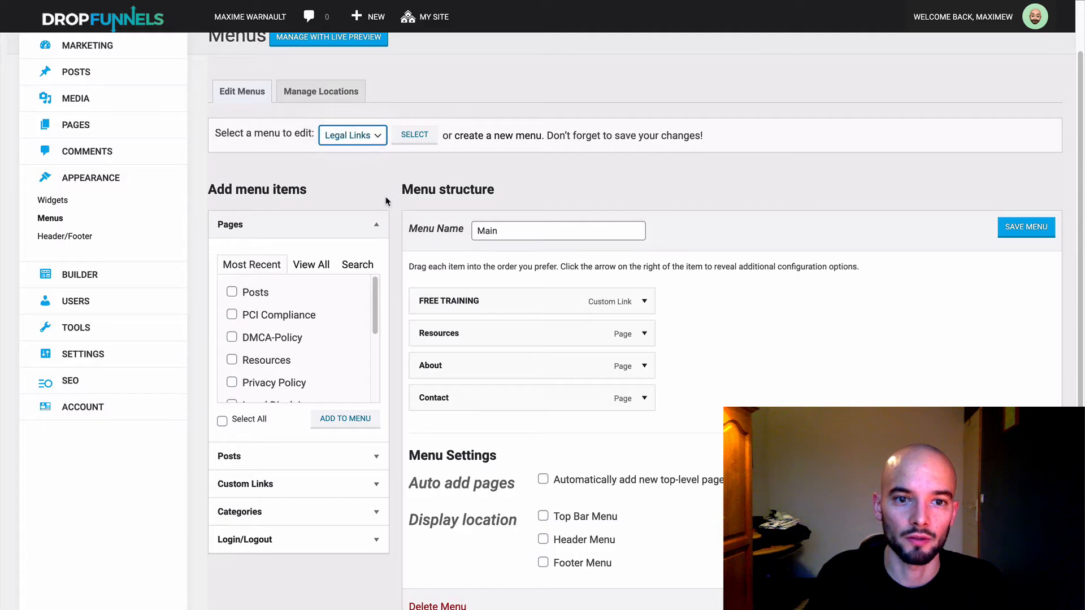
{"action": "scroll", "coordinate": [389, 202], "scroll_direction": "down", "scroll_amount": 1}
{"action": "left_click", "coordinate": [419, 83]}
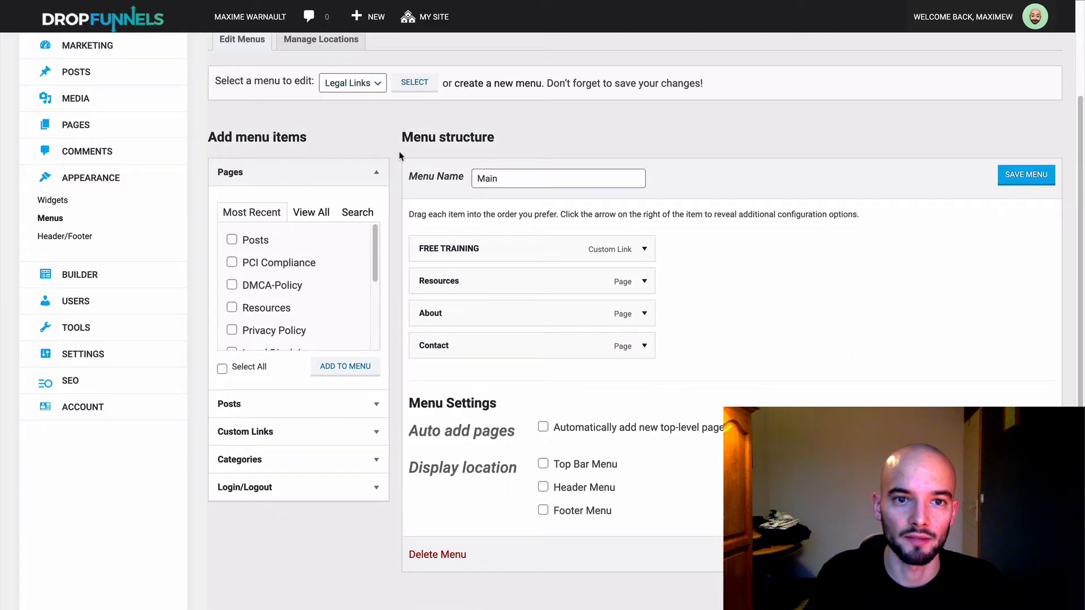
{"action": "scroll", "coordinate": [395, 148], "scroll_direction": "down", "scroll_amount": 2}
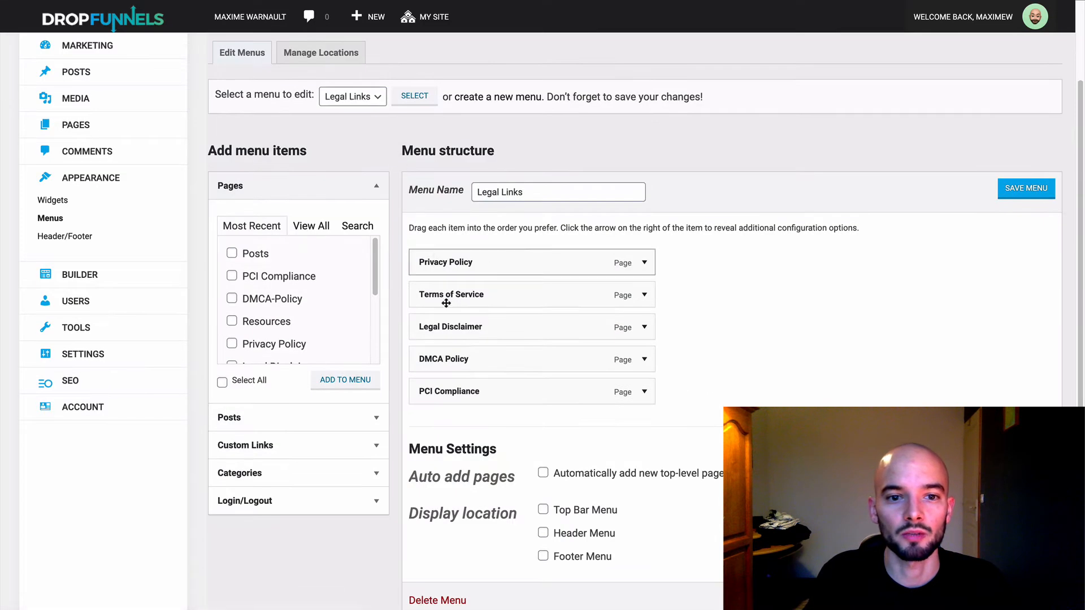
{"action": "left_click", "coordinate": [352, 97]}
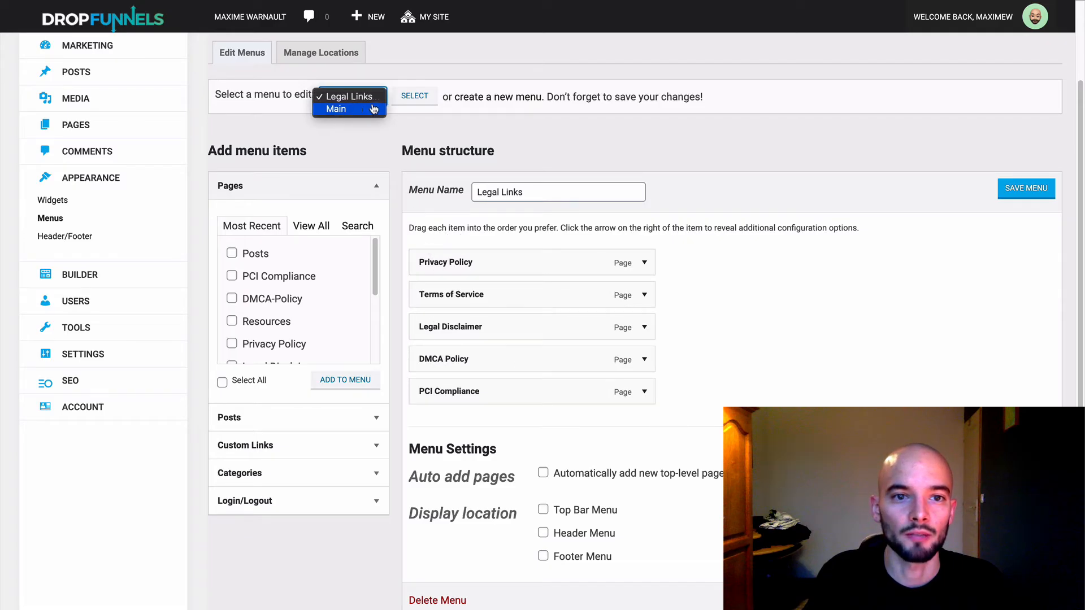
{"action": "left_click", "coordinate": [373, 109]}
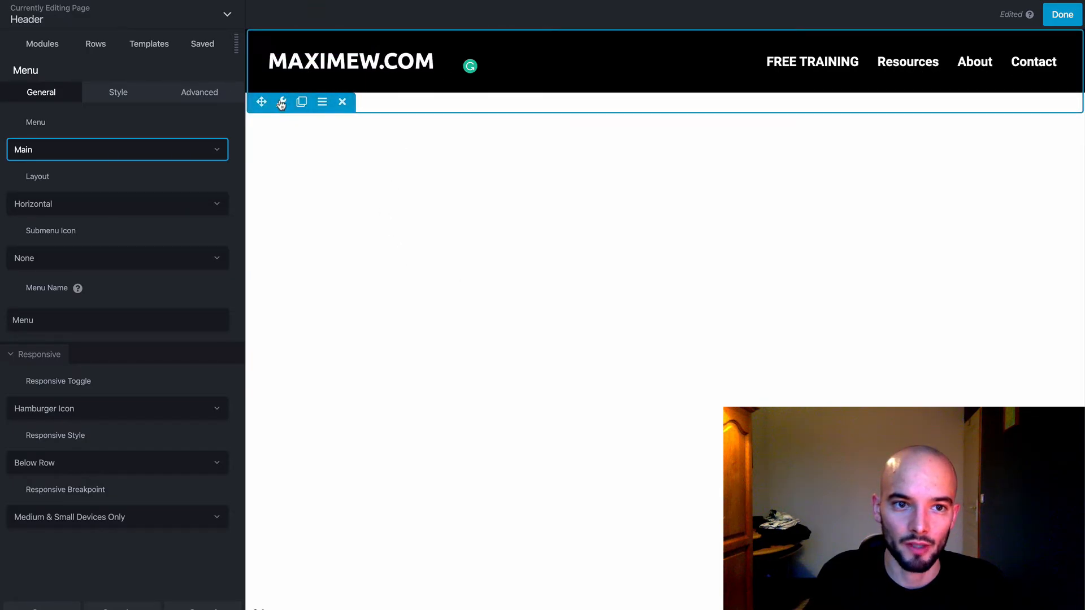
View the settings of the header's row, and switch to the Footer page in the page builder.
{"action": "left_click", "coordinate": [281, 101]}
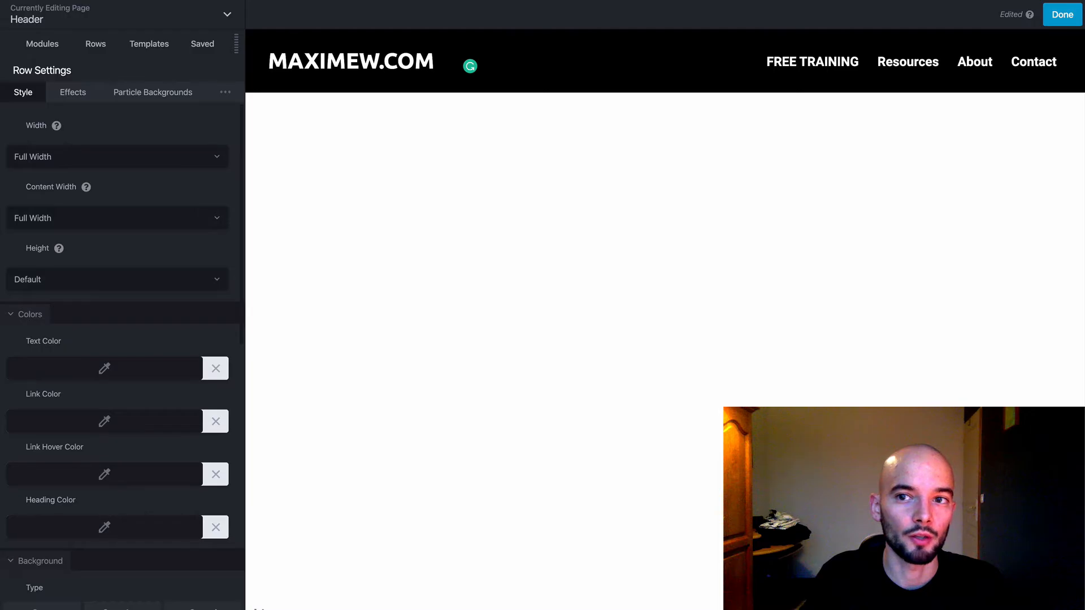
{"action": "left_click", "coordinate": [637, 173]}
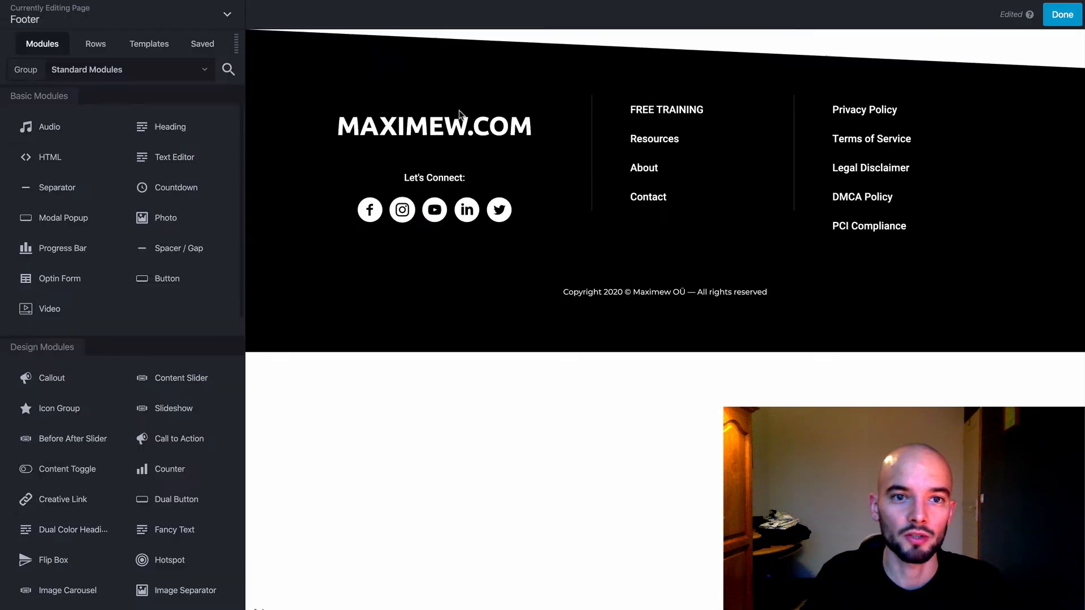
Open the footer's social icons module and examine the link settings of its first icon, Facebook.
{"action": "mouse_move", "coordinate": [404, 139]}
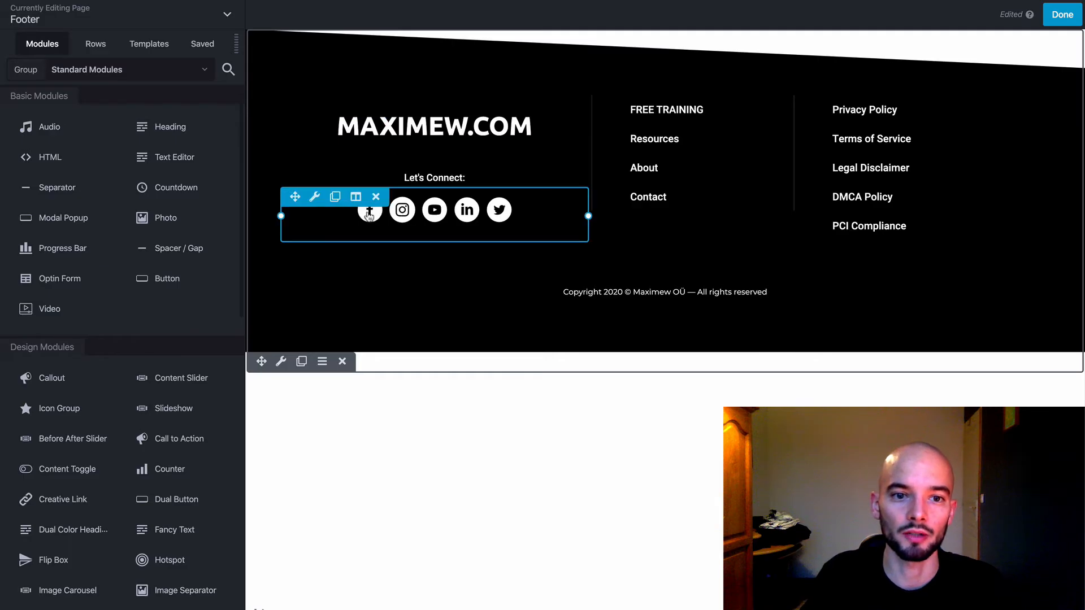
{"action": "left_click", "coordinate": [315, 197]}
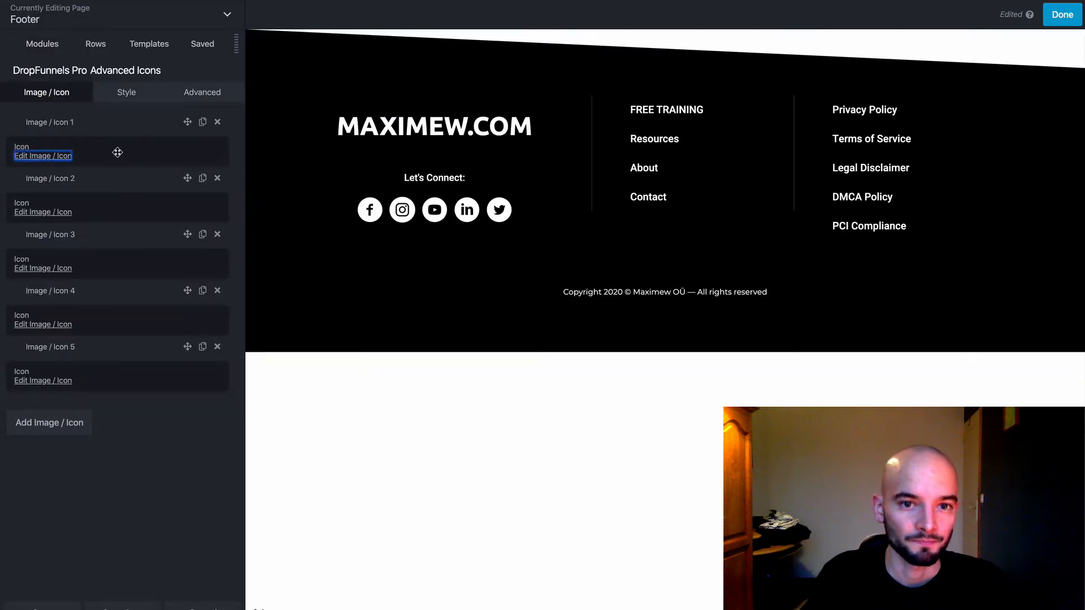
{"action": "left_click", "coordinate": [45, 155]}
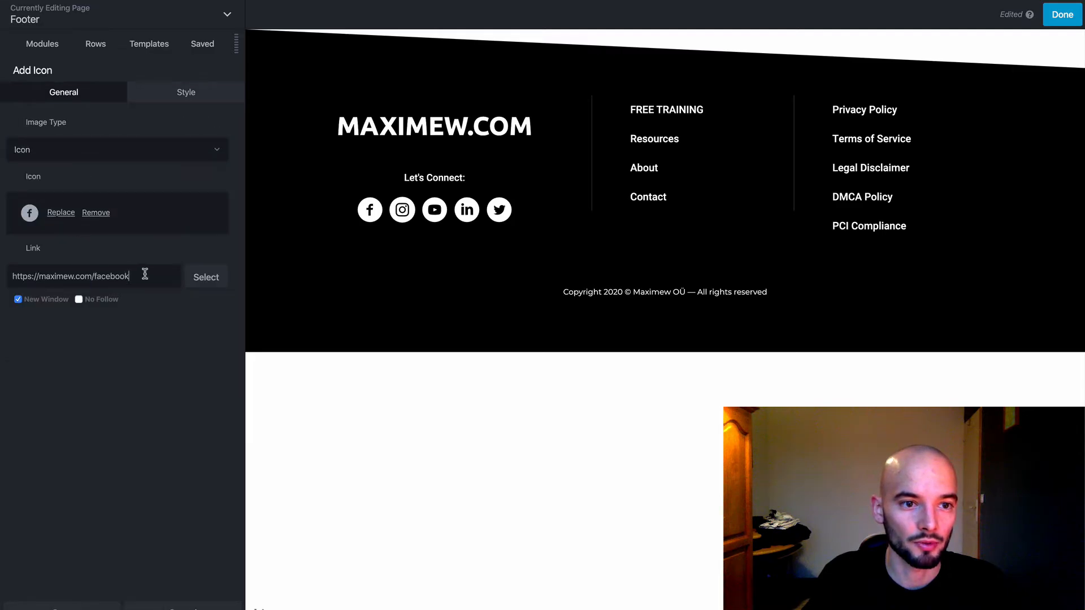
{"action": "left_click", "coordinate": [122, 275]}
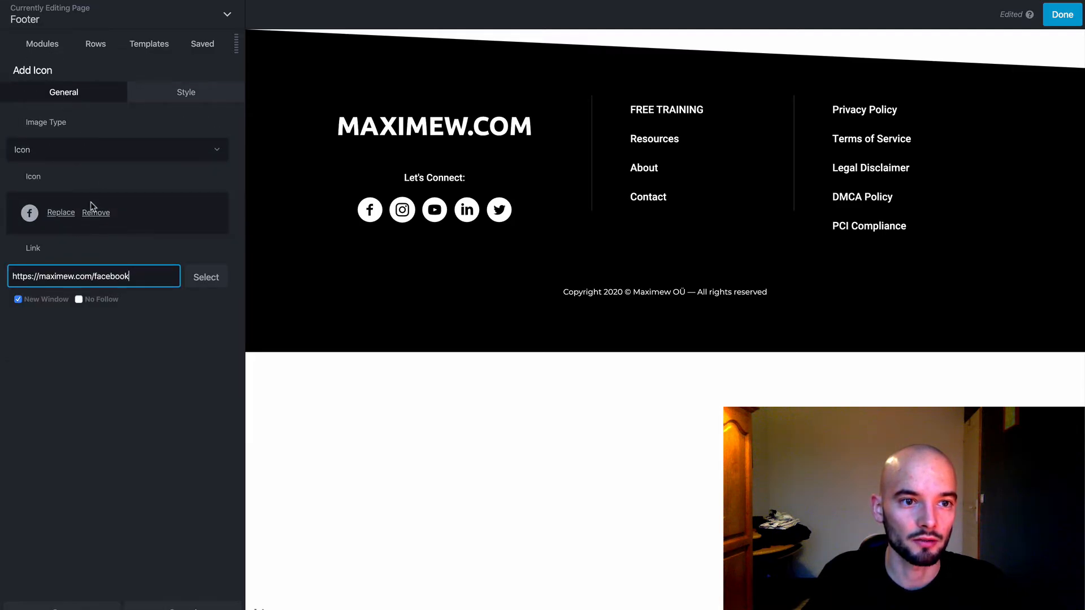
Try to replace the footer's round Facebook icon with the square Facebook icon from the Ultimate-Icons library.
{"action": "left_click", "coordinate": [50, 214]}
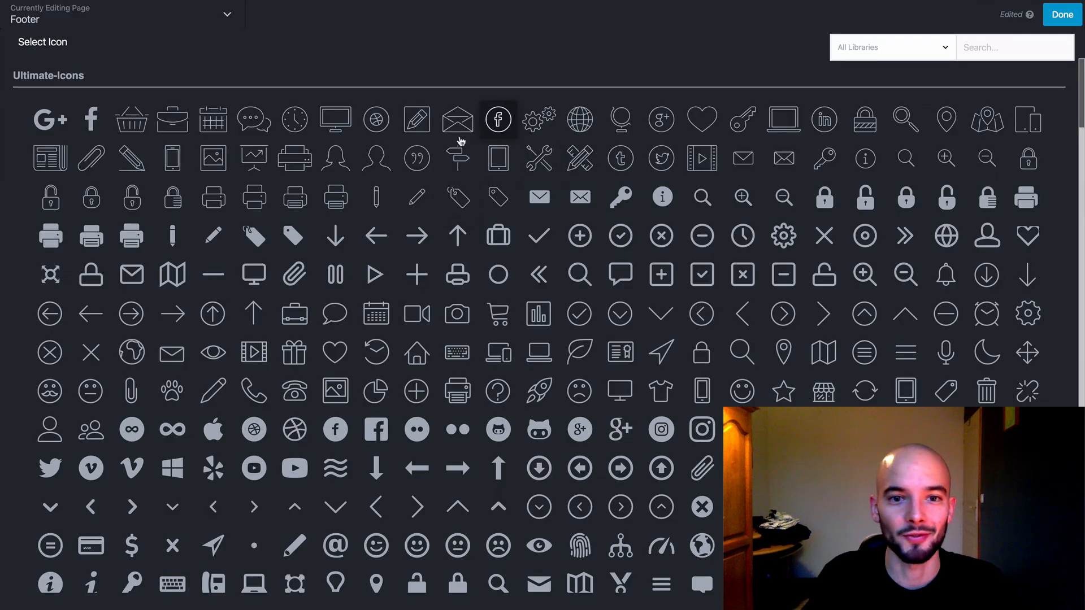
{"action": "scroll", "coordinate": [632, 209], "scroll_direction": "down", "scroll_amount": 20}
{"action": "scroll", "coordinate": [632, 209], "scroll_direction": "up", "scroll_amount": 10}
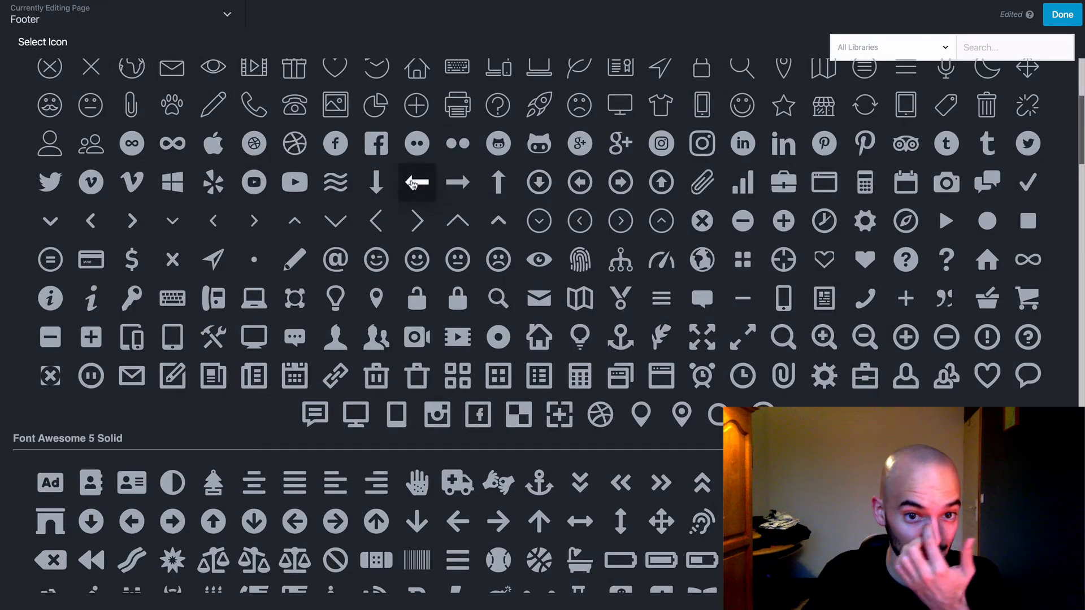
{"action": "scroll", "coordinate": [416, 179], "scroll_direction": "up", "scroll_amount": 5}
{"action": "left_click", "coordinate": [376, 431]}
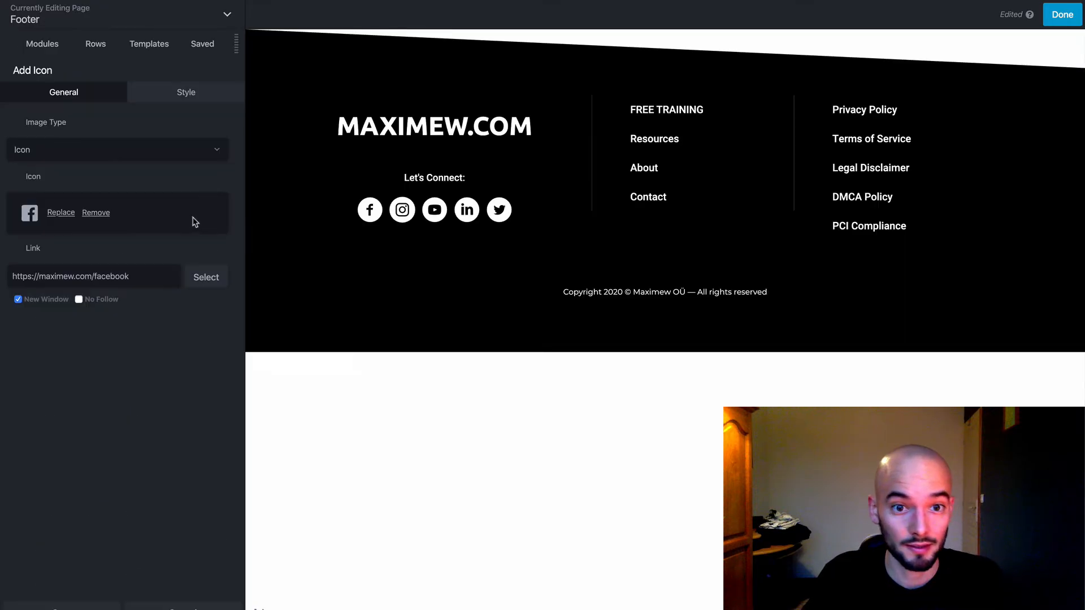
{"action": "left_click", "coordinate": [184, 606]}
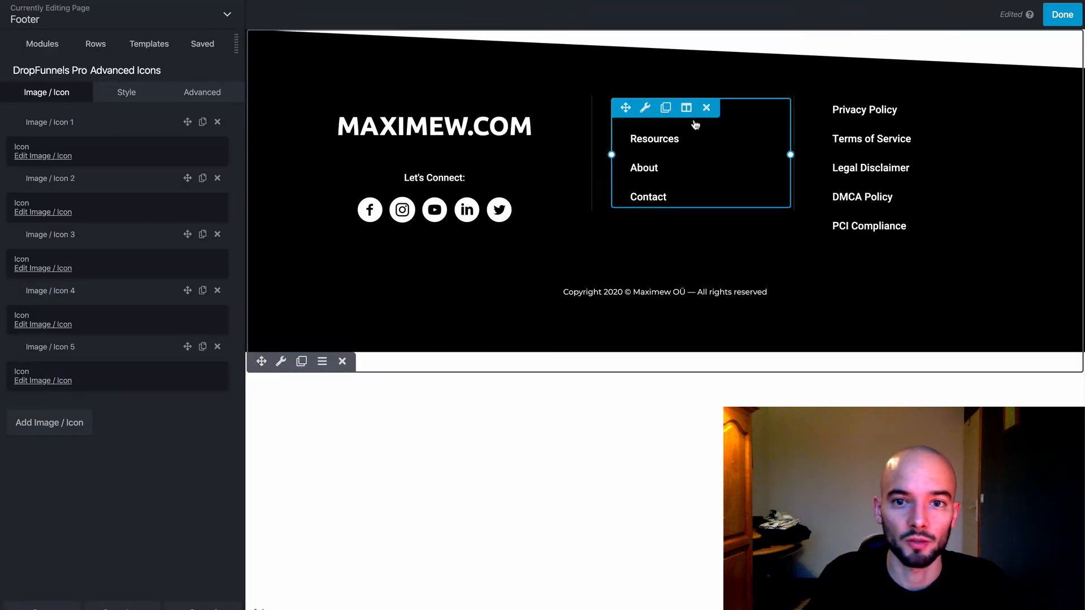
Open the settings of the footer's main navigation menu and examine its layout options, keeping Vertical.
{"action": "left_click", "coordinate": [645, 108]}
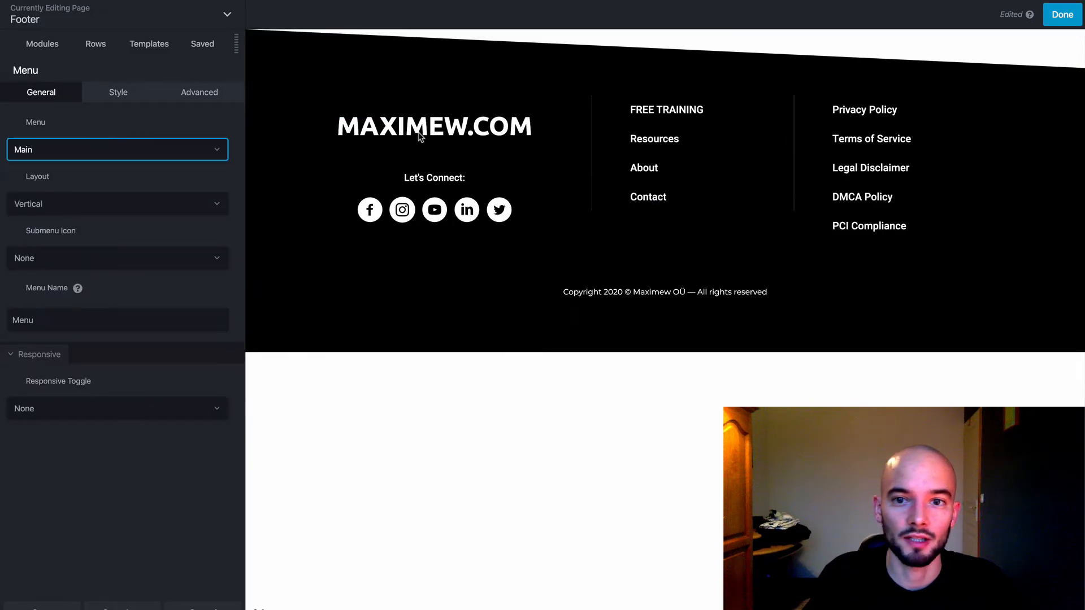
{"action": "left_click", "coordinate": [82, 208]}
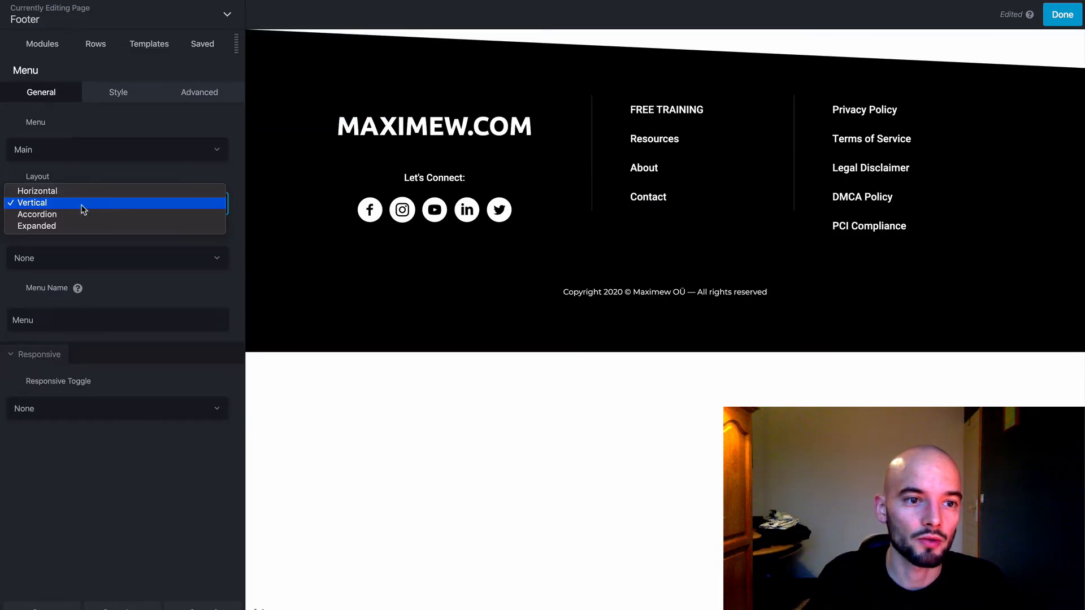
{"action": "left_click", "coordinate": [109, 173]}
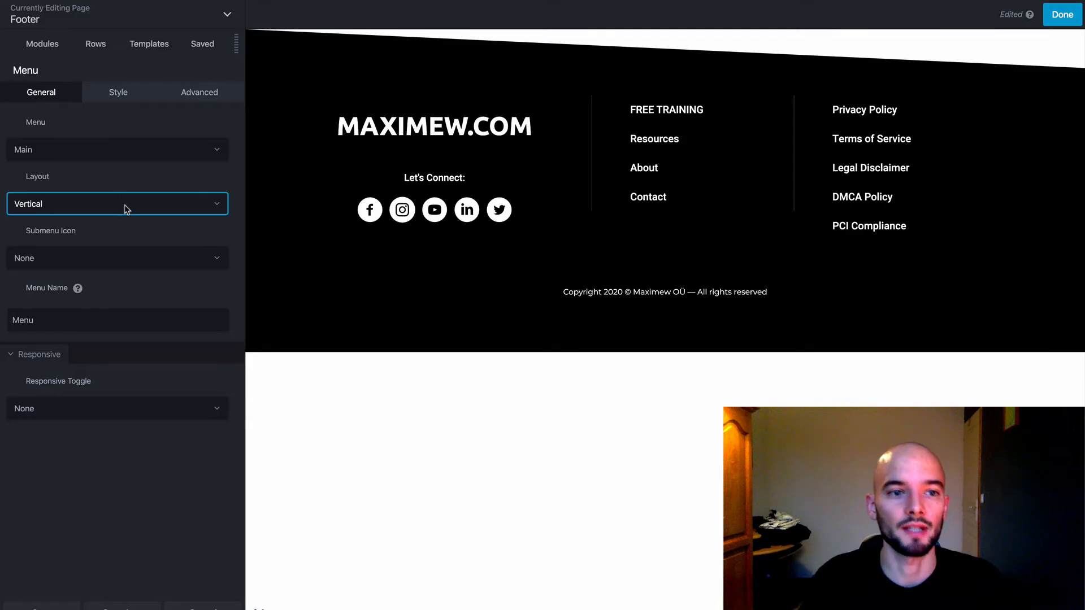
{"action": "mouse_move", "coordinate": [849, 108]}
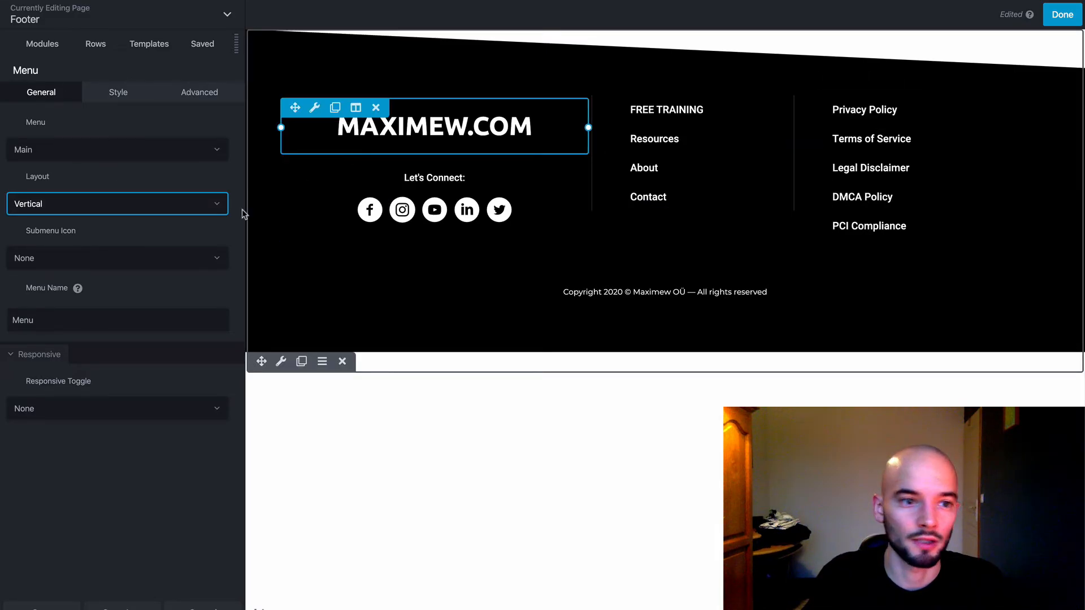
View the settings of the footer's legal links menu and reopen the settings of its social icons module.
{"action": "left_click", "coordinate": [848, 108]}
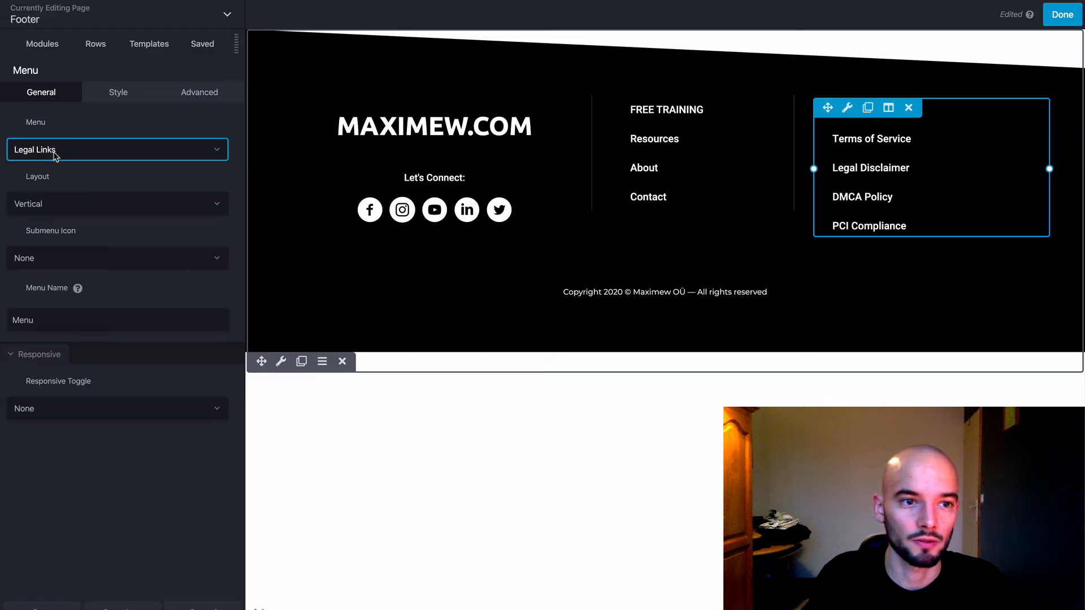
{"action": "mouse_move", "coordinate": [395, 218]}
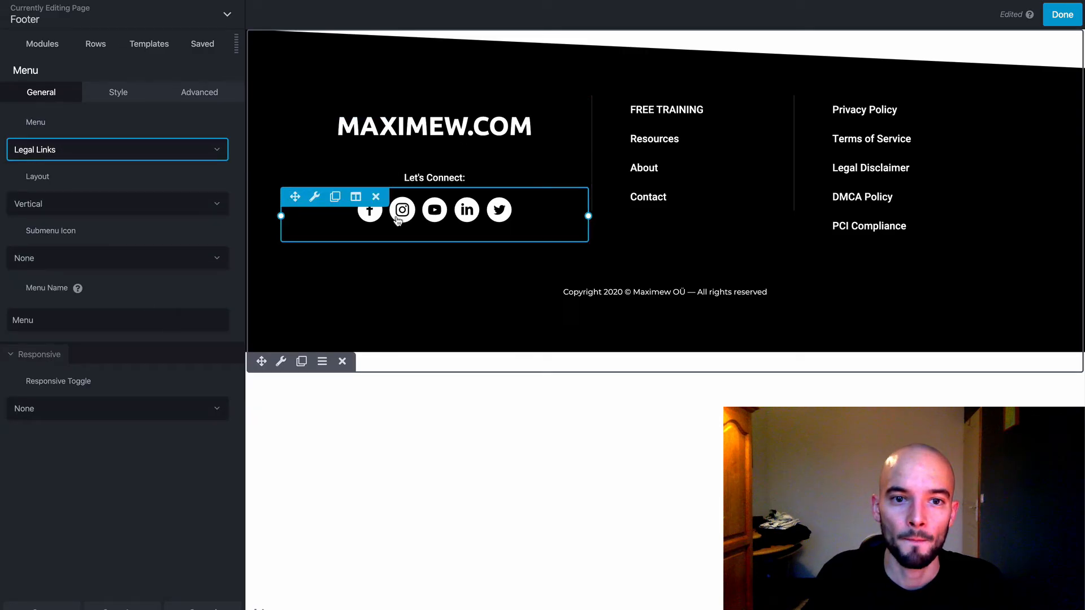
{"action": "left_click", "coordinate": [315, 198]}
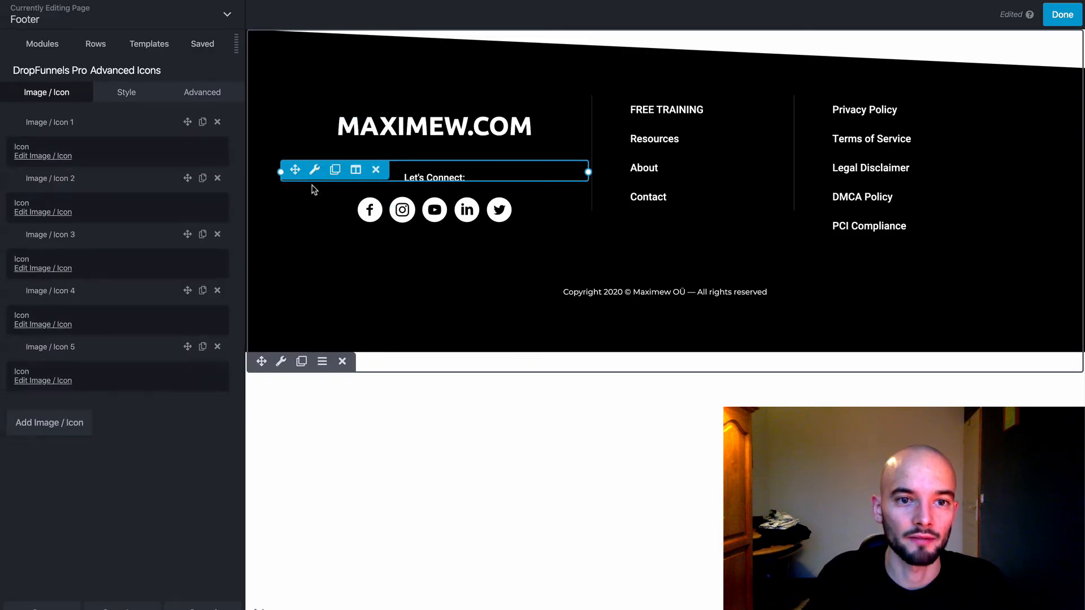
Search the modules for "icons" and place an Advanced Icons module in the footer's first column.
{"action": "left_click", "coordinate": [31, 45]}
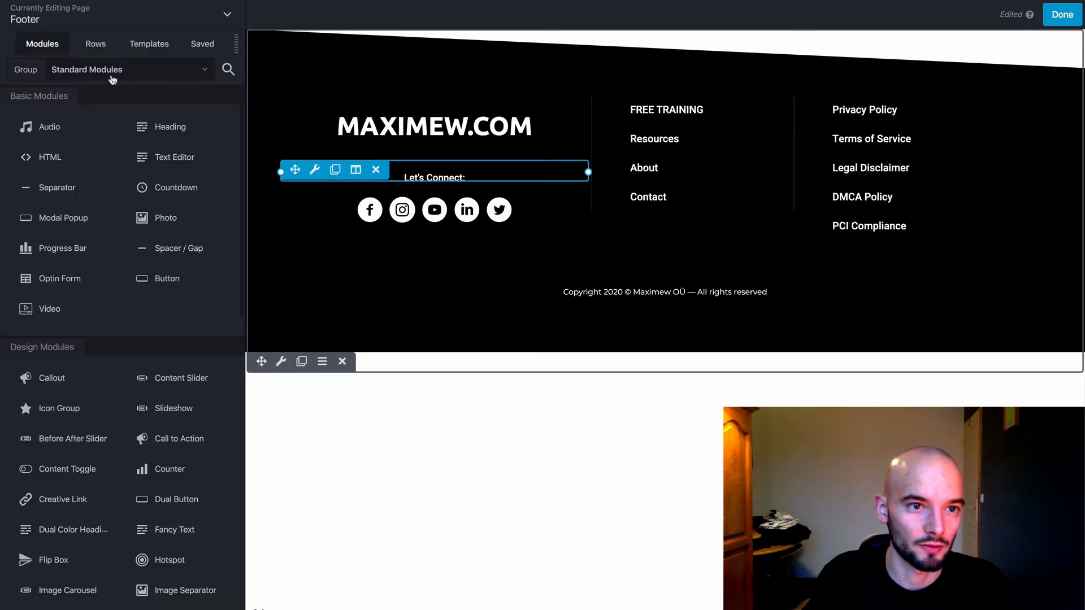
{"action": "left_click", "coordinate": [227, 75]}
{"action": "type", "text": "icons"}
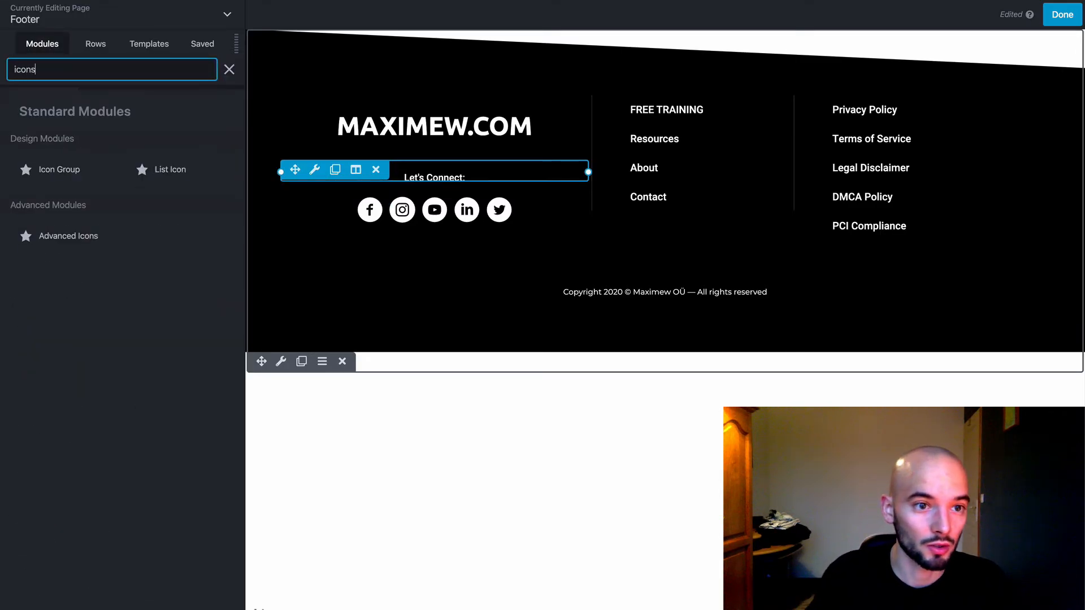
{"action": "left_click_drag", "start_coordinate": [54, 236], "coordinate": [279, 223]}
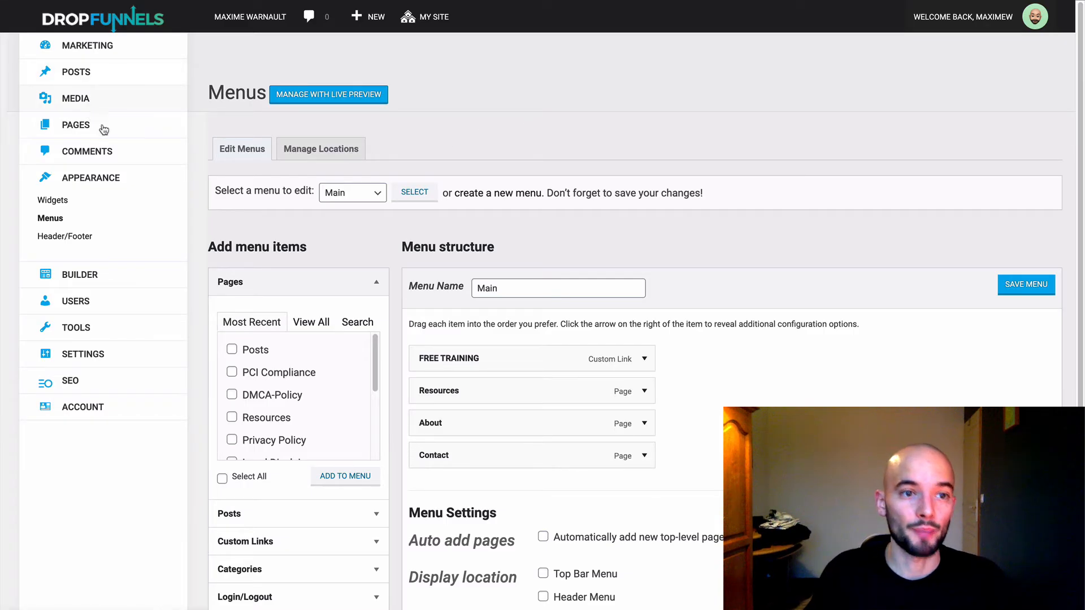
Open the Header page from the site's page list in the page builder and open its row's settings.
{"action": "left_click", "coordinate": [86, 126]}
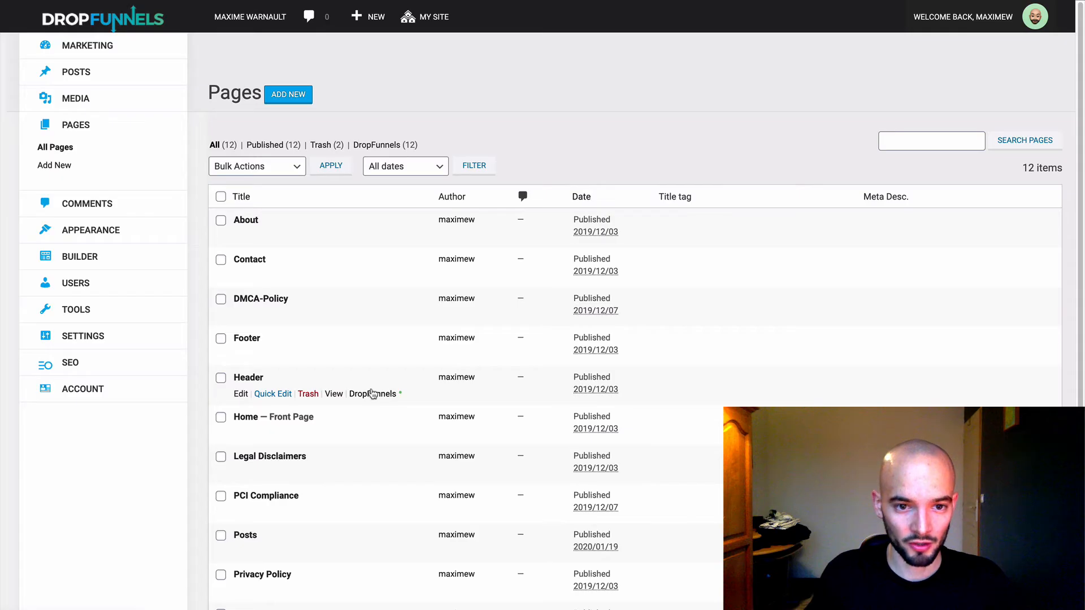
{"action": "left_click", "coordinate": [373, 394]}
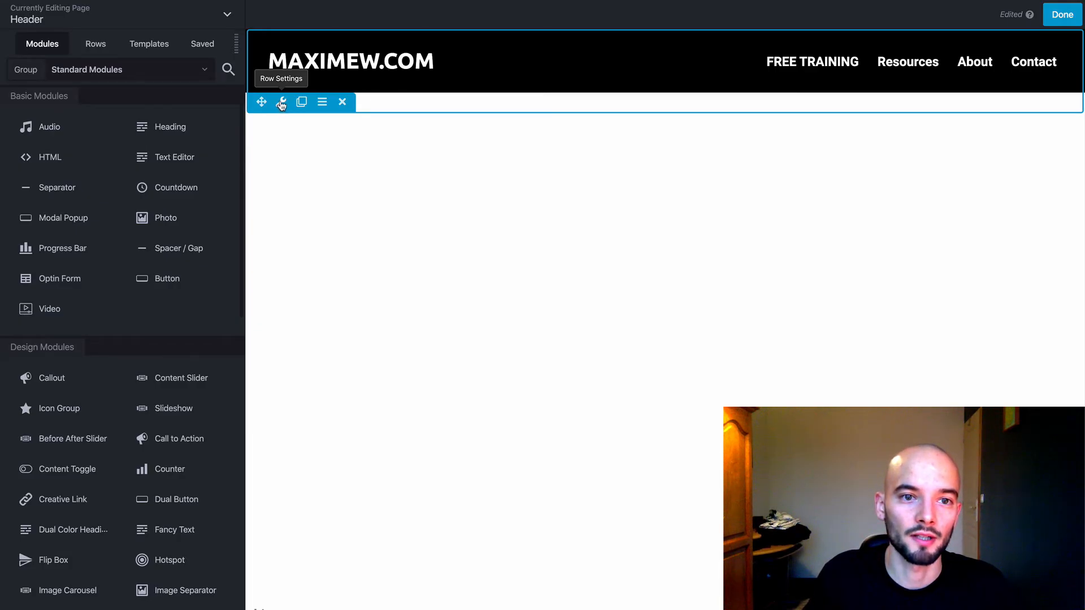
{"action": "left_click", "coordinate": [281, 103]}
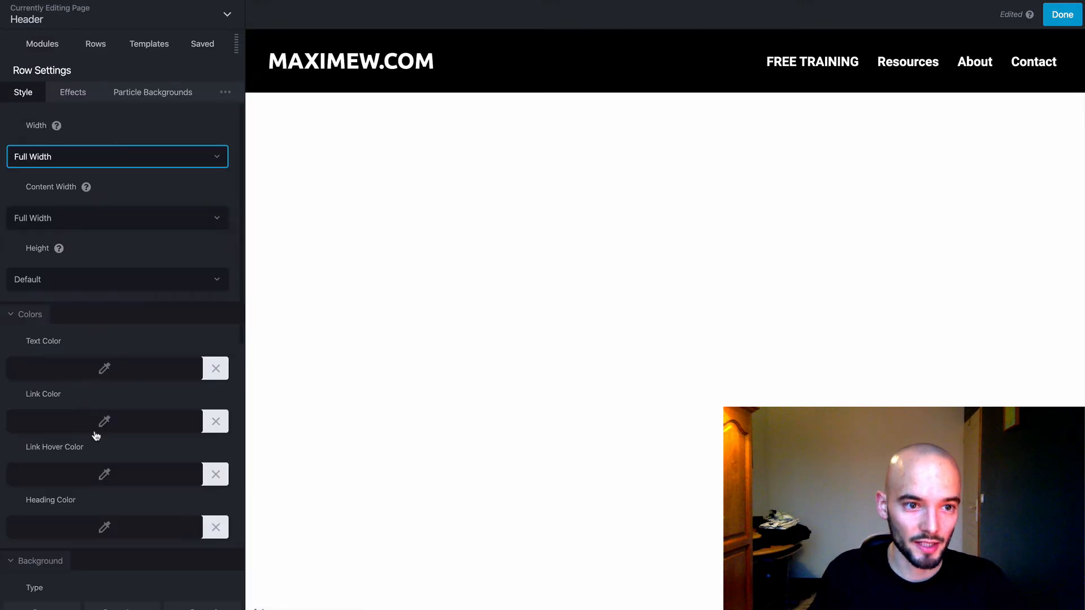
Start saving the header row as a reusable row named Header Website and look at the Global choices.
{"action": "left_click", "coordinate": [122, 606]}
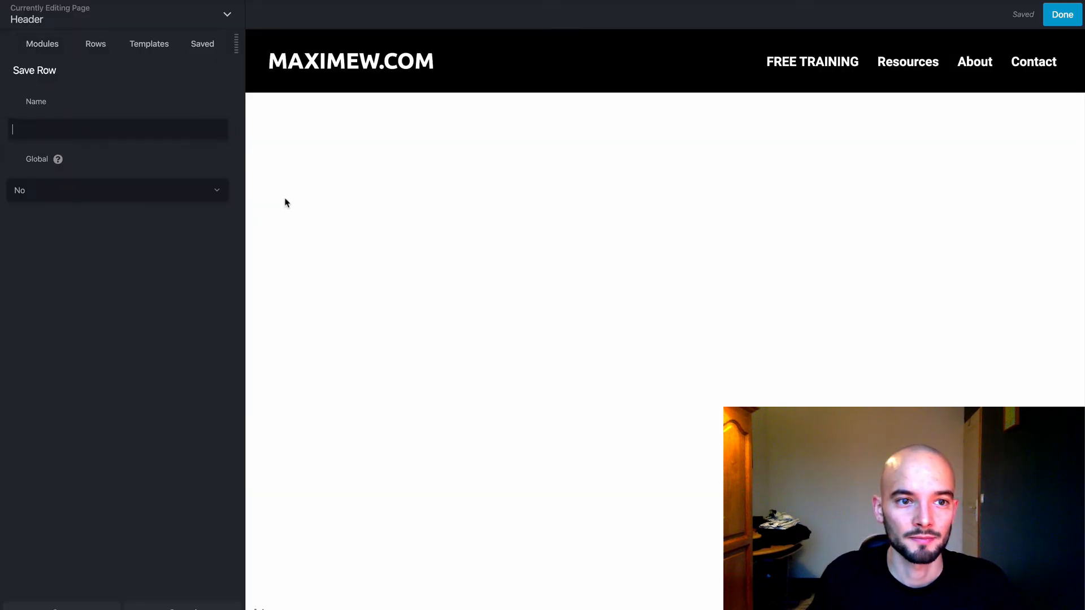
{"action": "left_click", "coordinate": [79, 125]}
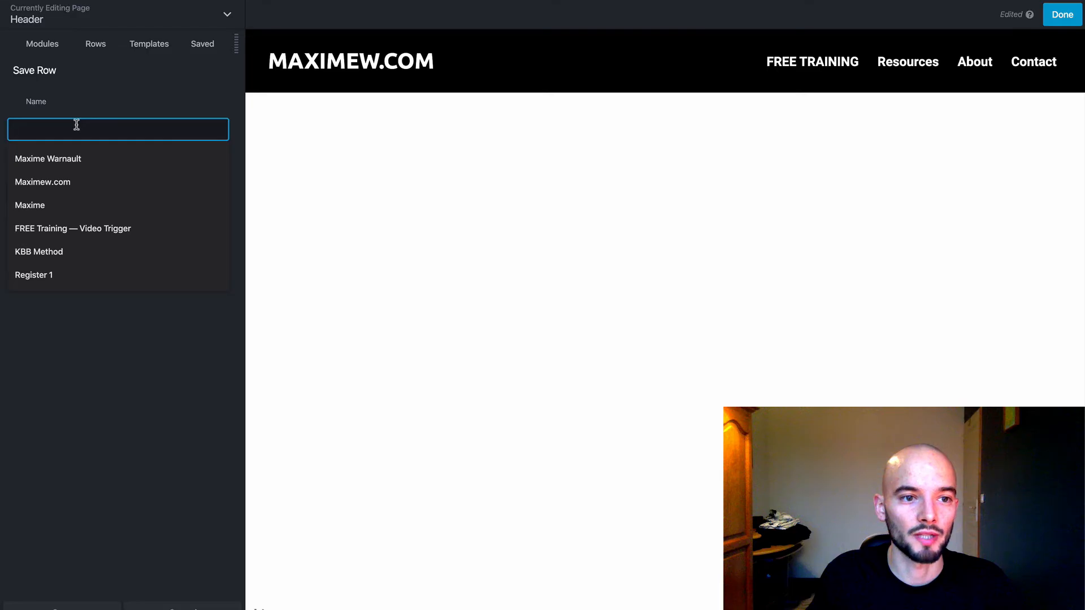
{"action": "type", "text": "Header Website"}
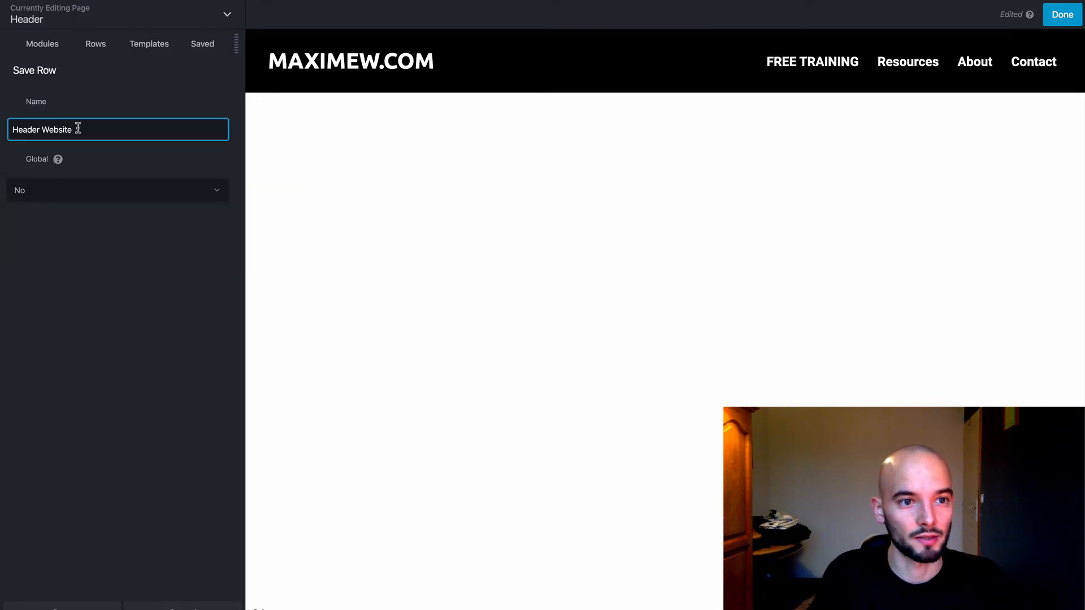
{"action": "left_click", "coordinate": [99, 167]}
{"action": "left_click", "coordinate": [54, 194]}
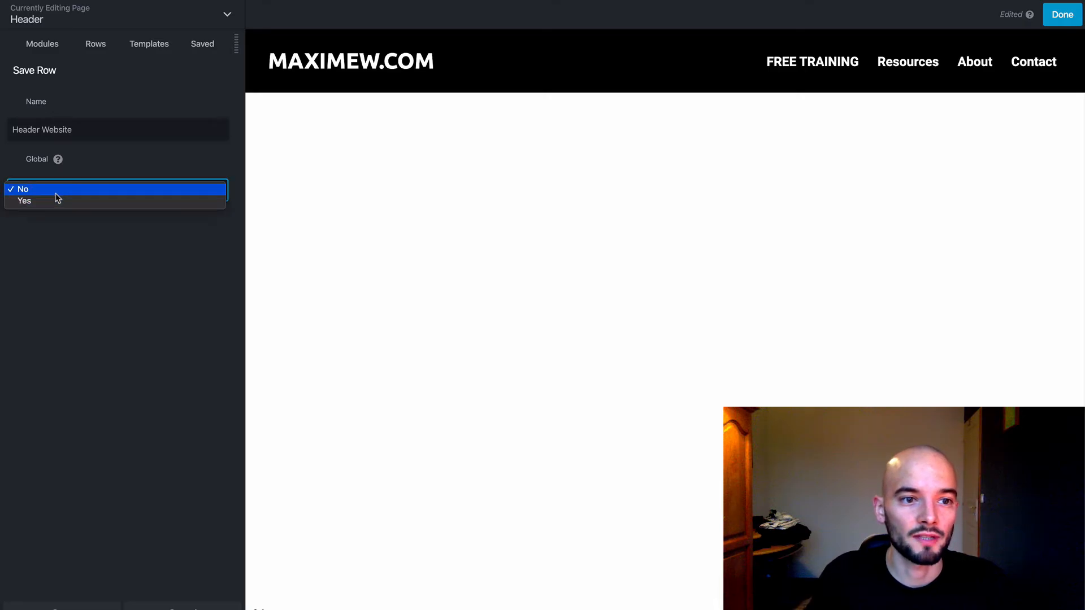
{"action": "left_click", "coordinate": [117, 148]}
Set Global to Yes for the Header Website row, save it, and open the site's list of saved rows.
{"action": "mouse_move", "coordinate": [58, 162]}
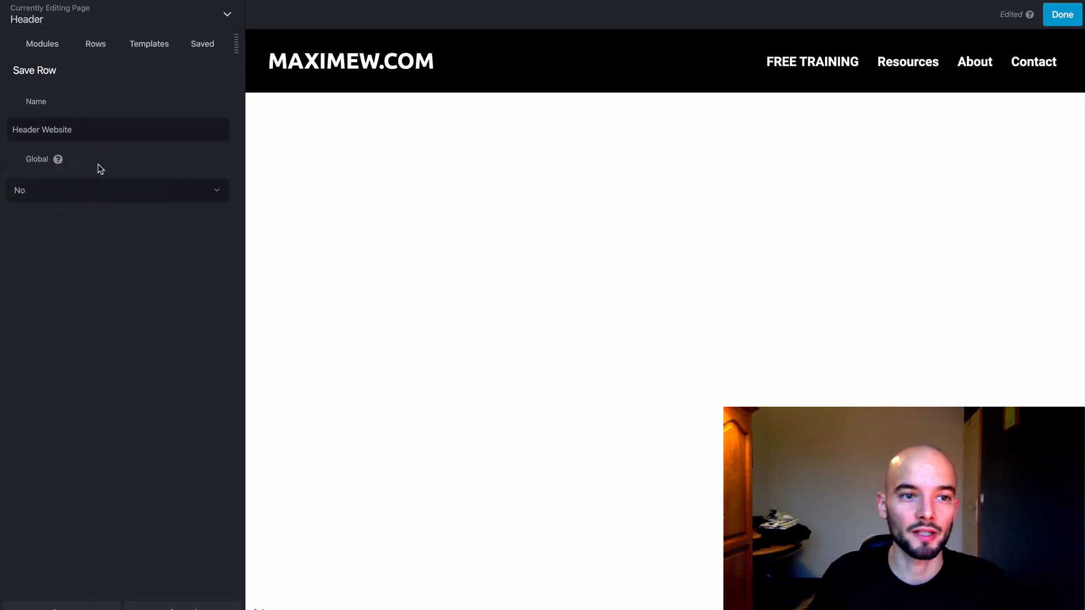
{"action": "mouse_move", "coordinate": [353, 65]}
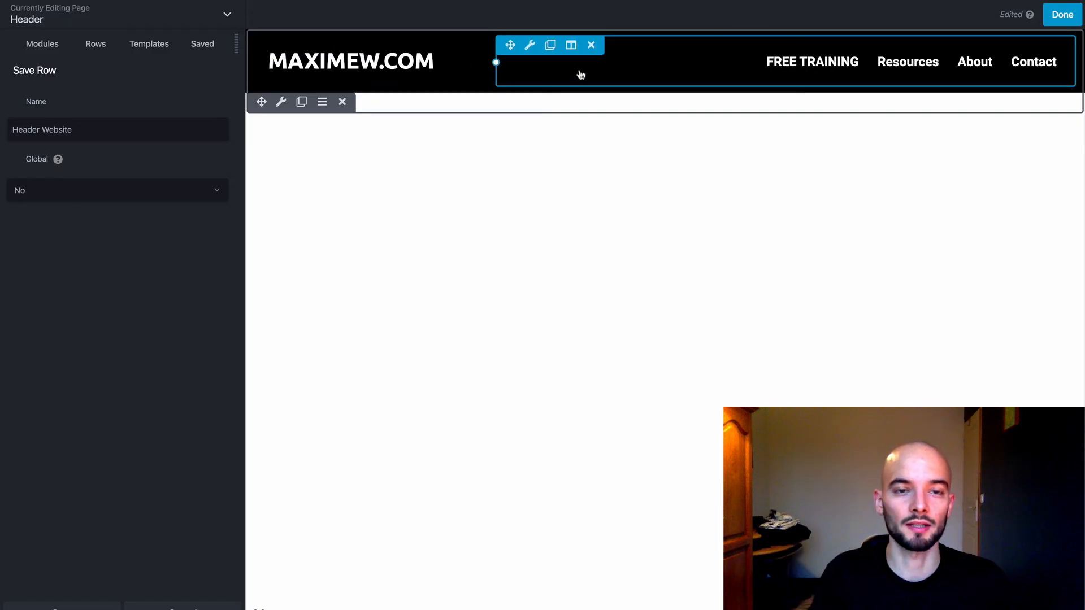
{"action": "left_click", "coordinate": [110, 188]}
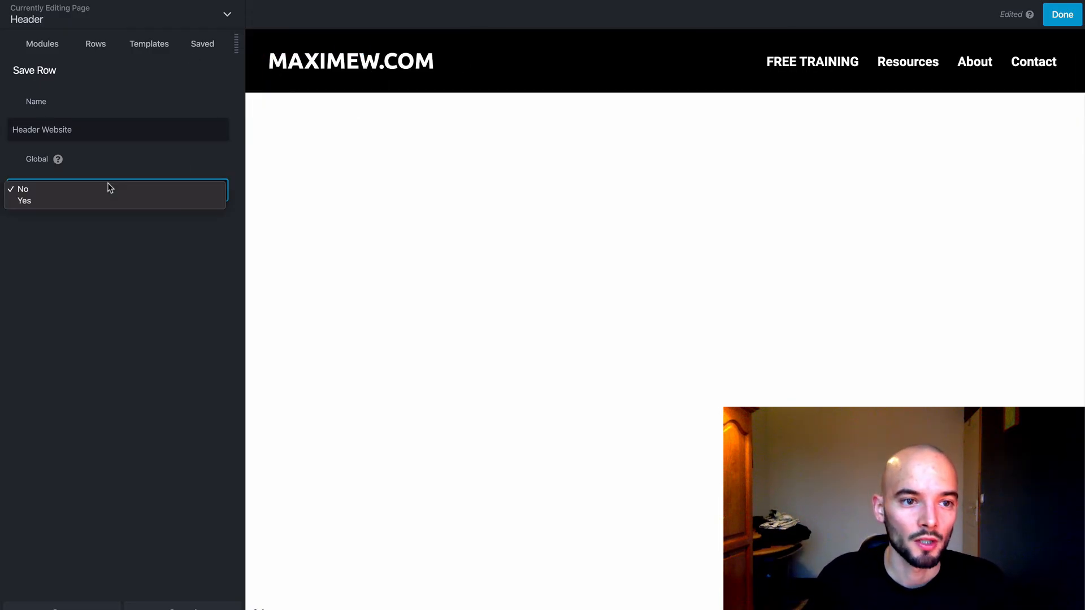
{"action": "left_click", "coordinate": [80, 201]}
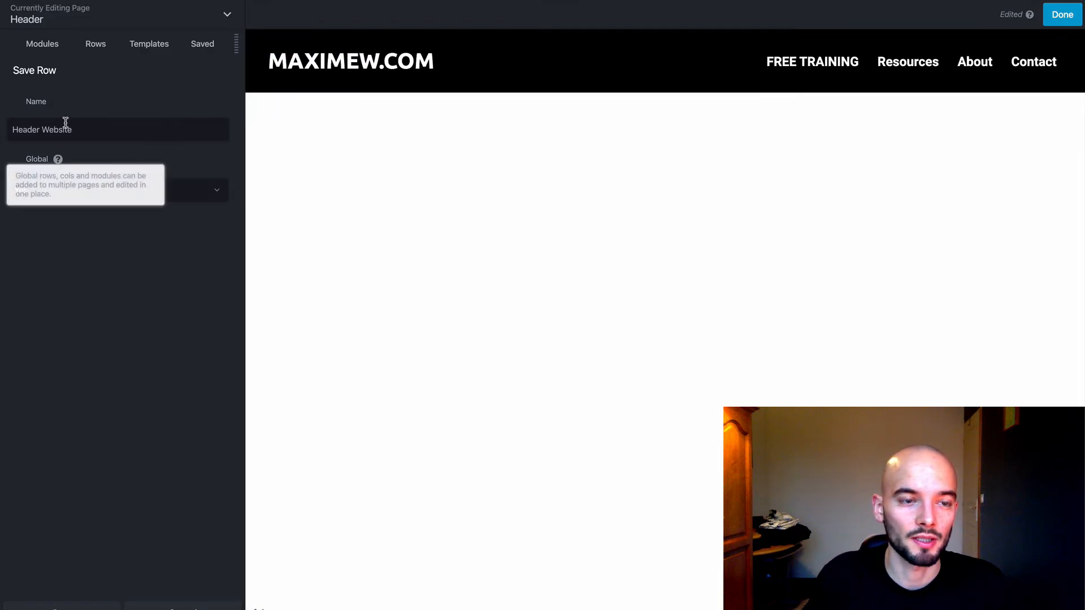
{"action": "mouse_move", "coordinate": [96, 160]}
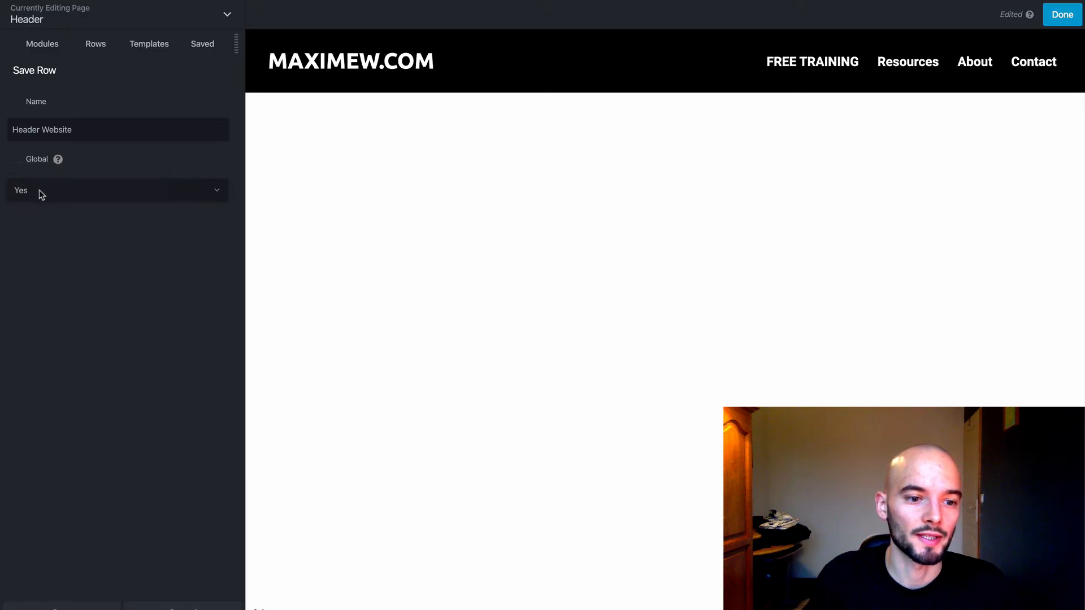
{"action": "left_click", "coordinate": [61, 607]}
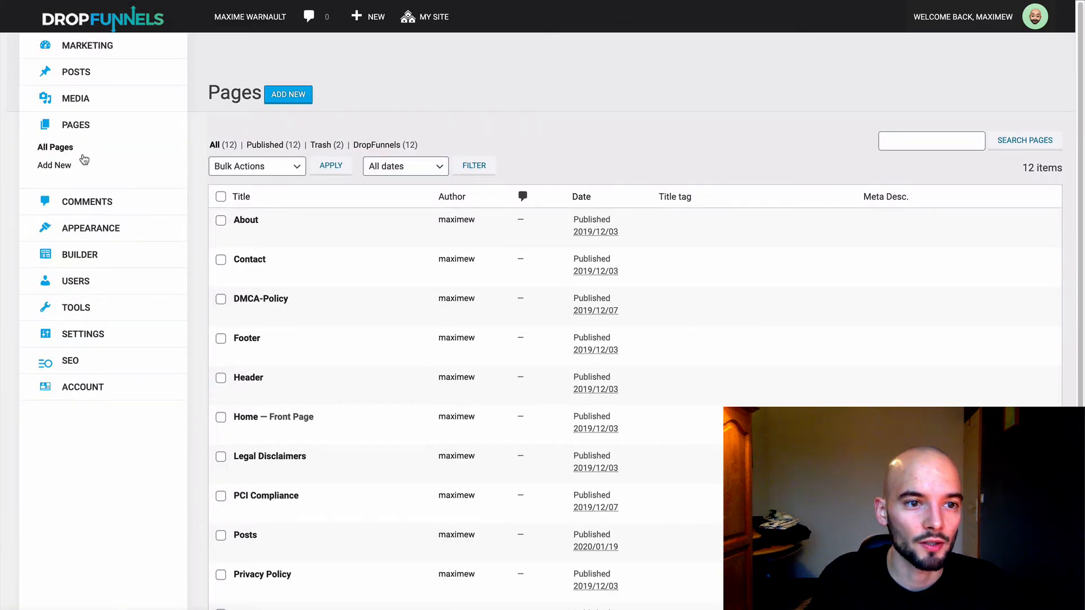
{"action": "left_click", "coordinate": [75, 265]}
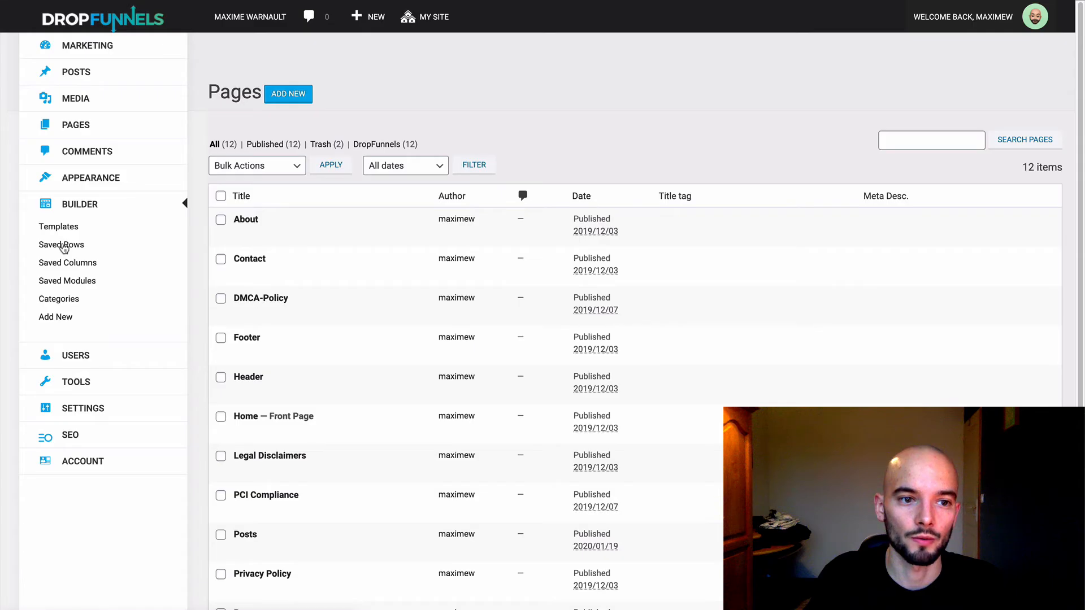
{"action": "left_click", "coordinate": [62, 245]}
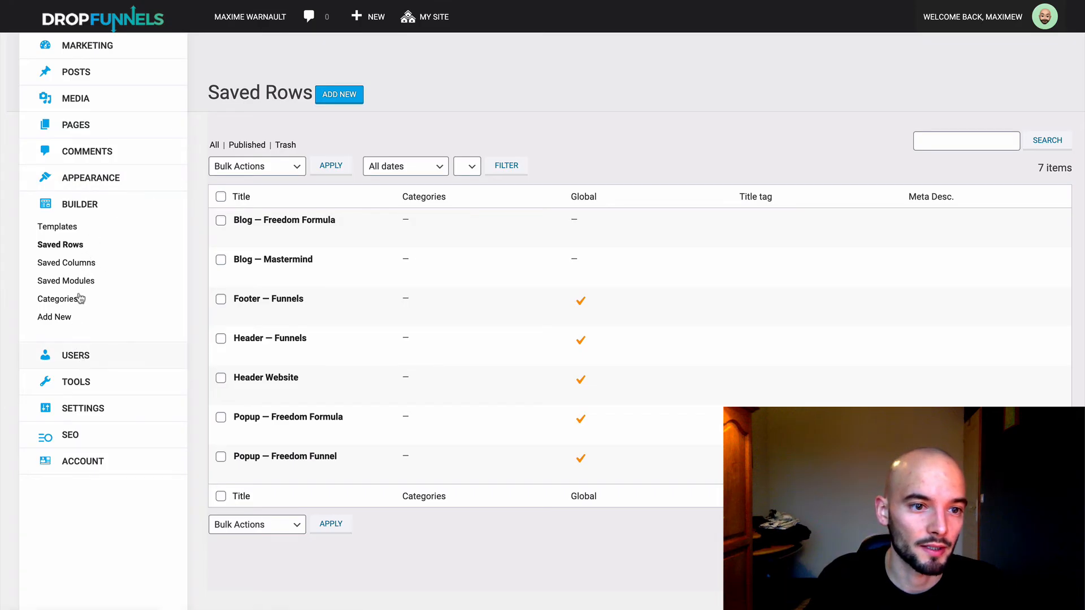
Select the Header Website row as the site's header in the Header/Footer appearance settings.
{"action": "left_click", "coordinate": [77, 186]}
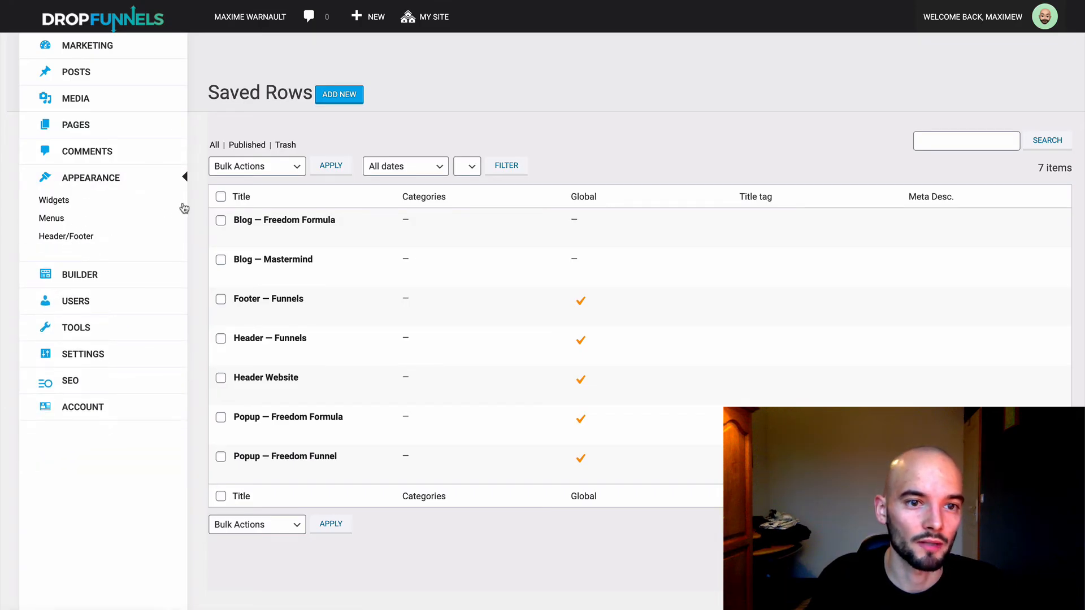
{"action": "left_click", "coordinate": [66, 236]}
{"action": "left_click", "coordinate": [254, 138]}
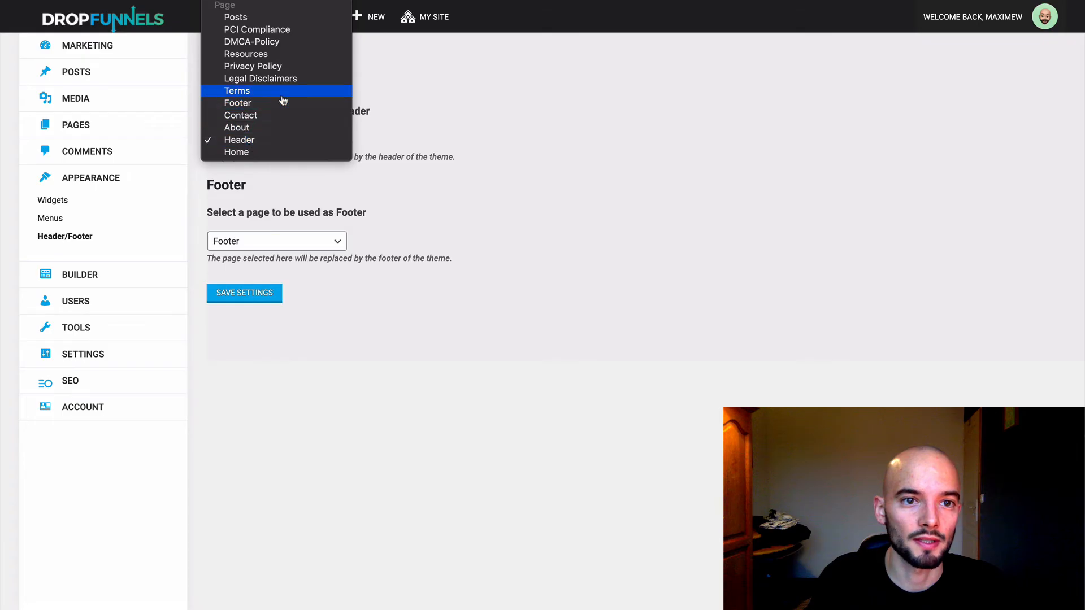
{"action": "scroll", "coordinate": [283, 99], "scroll_direction": "up", "scroll_amount": 3}
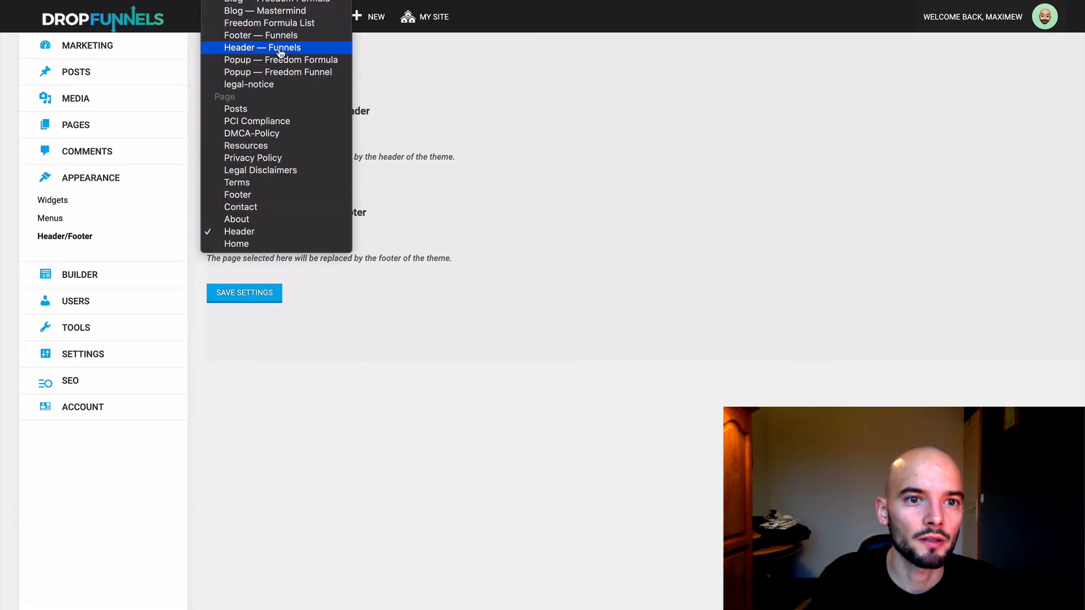
{"action": "left_click", "coordinate": [282, 5]}
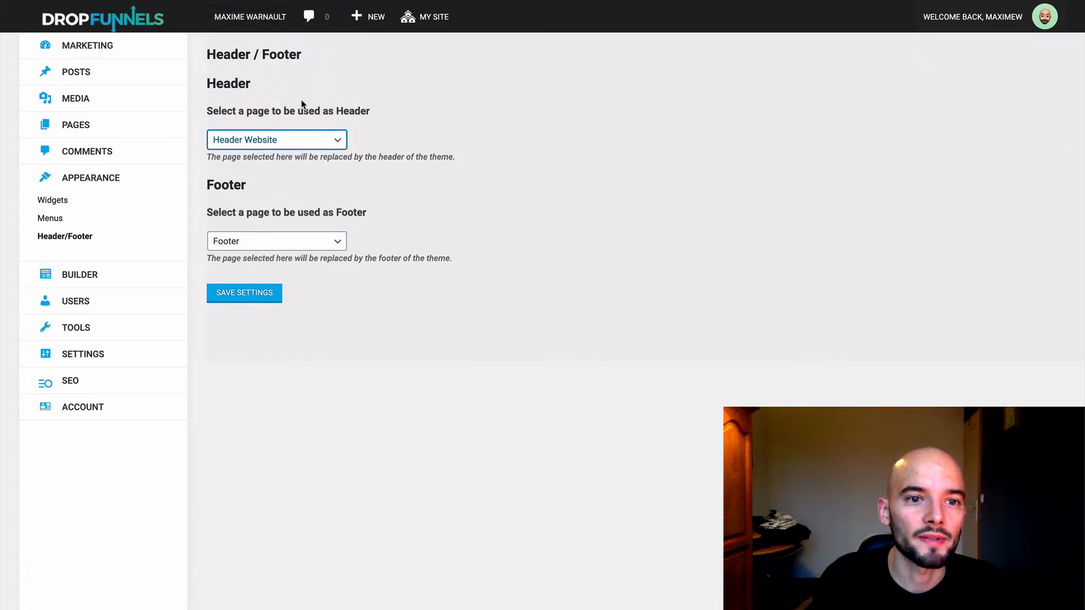
{"action": "left_click", "coordinate": [390, 93]}
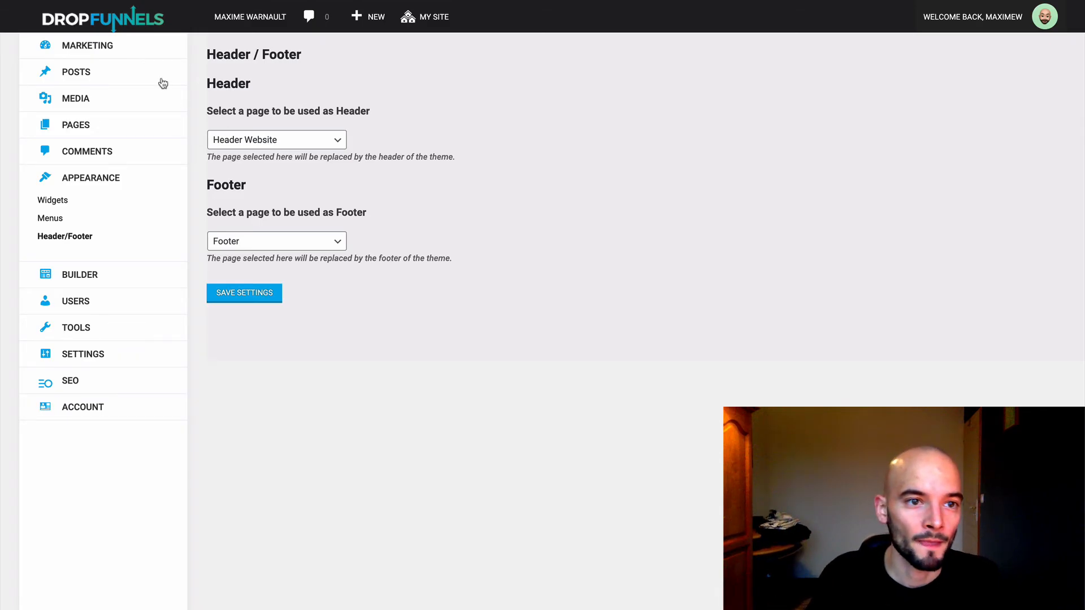
Open the settings of the Sales Funnel Secrets funnel and examine its header and footer options.
{"action": "mouse_move", "coordinate": [423, 22]}
{"action": "left_click", "coordinate": [427, 46]}
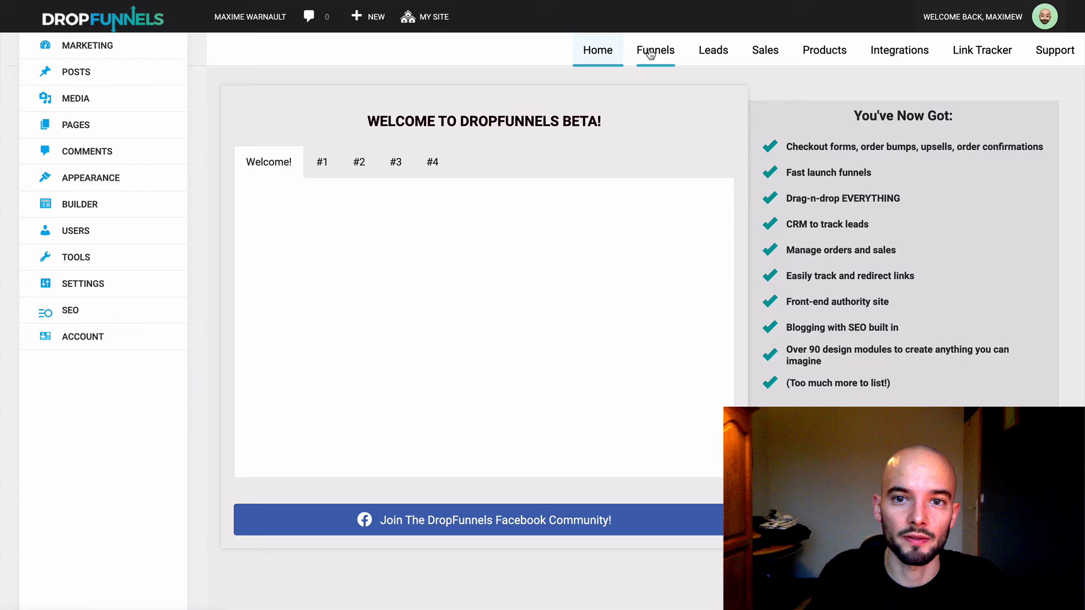
{"action": "left_click", "coordinate": [650, 53]}
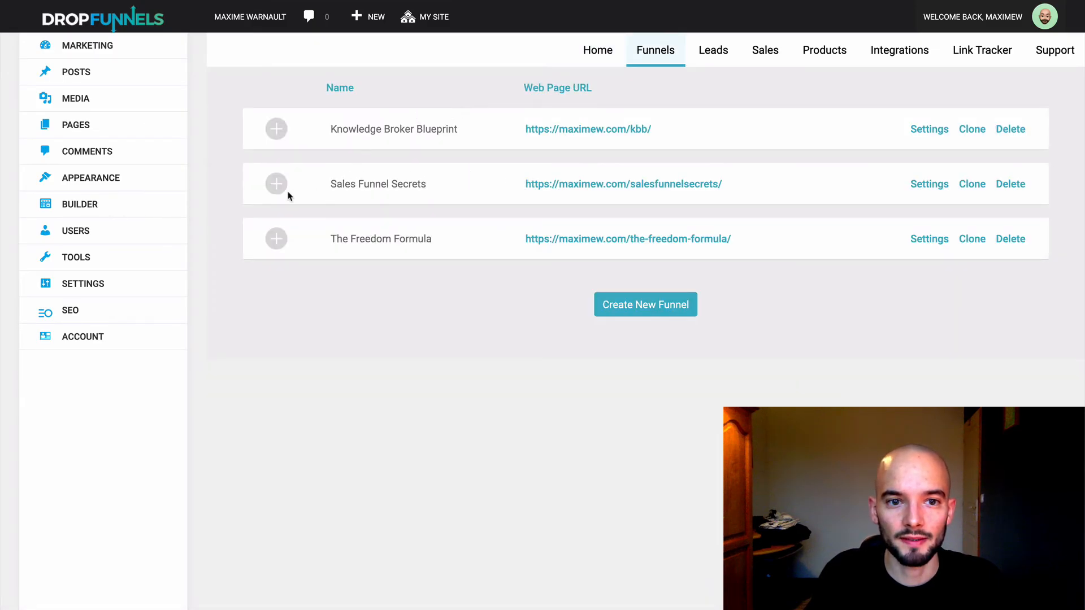
{"action": "left_click", "coordinate": [276, 184]}
{"action": "left_click", "coordinate": [771, 236]}
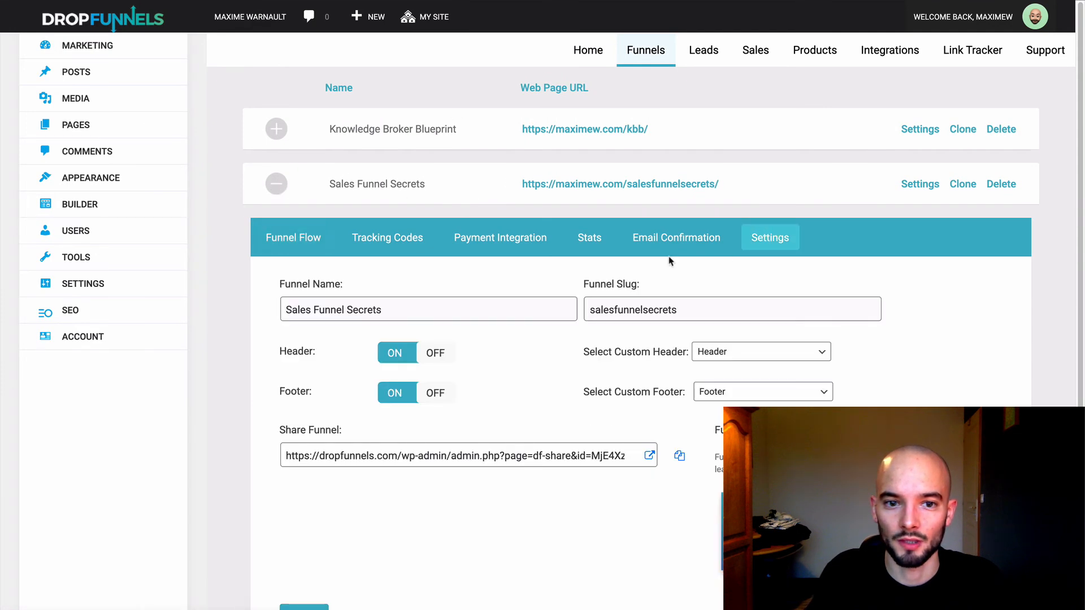
{"action": "scroll", "coordinate": [240, 264], "scroll_direction": "down", "scroll_amount": 3}
{"action": "left_click_drag", "start_coordinate": [272, 191], "coordinate": [500, 236]}
{"action": "left_click", "coordinate": [255, 204]}
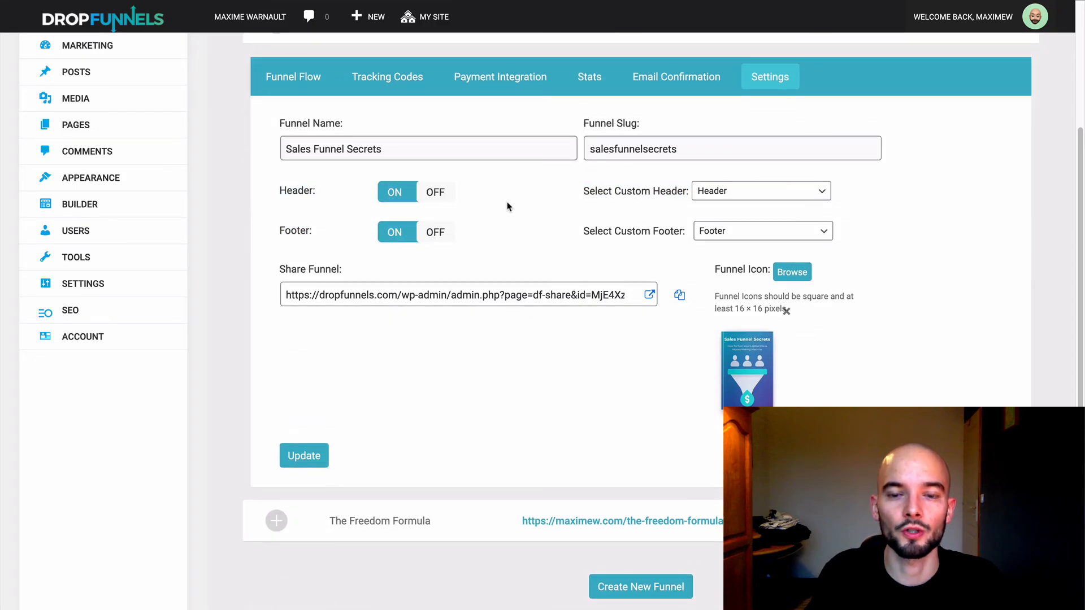
View the Optin page of the Sales Funnel Secrets funnel and look through it from header to footer.
{"action": "left_click", "coordinate": [291, 88]}
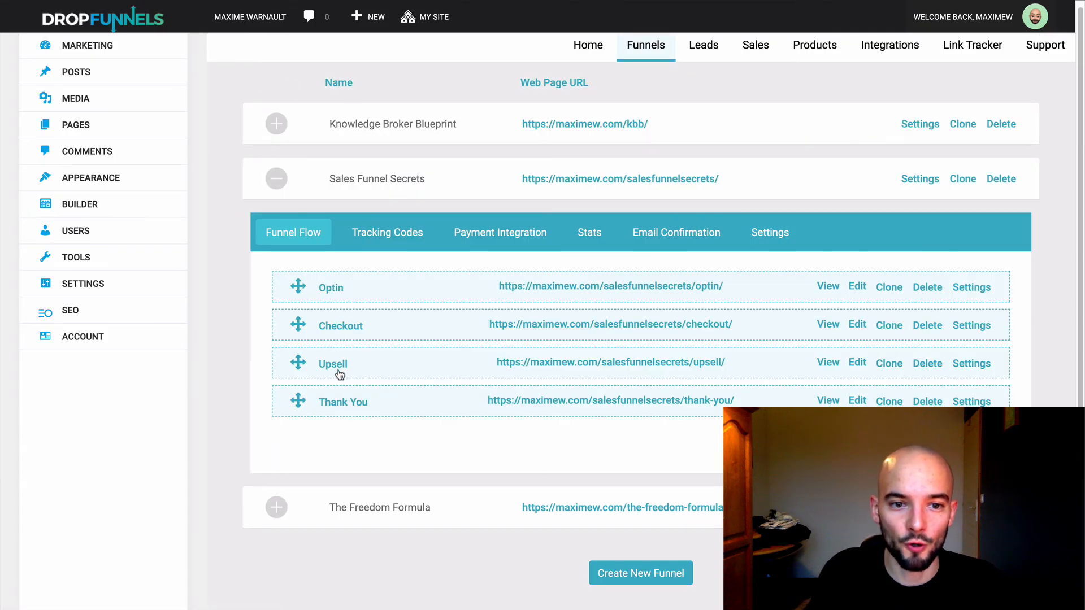
{"action": "left_click", "coordinate": [828, 286]}
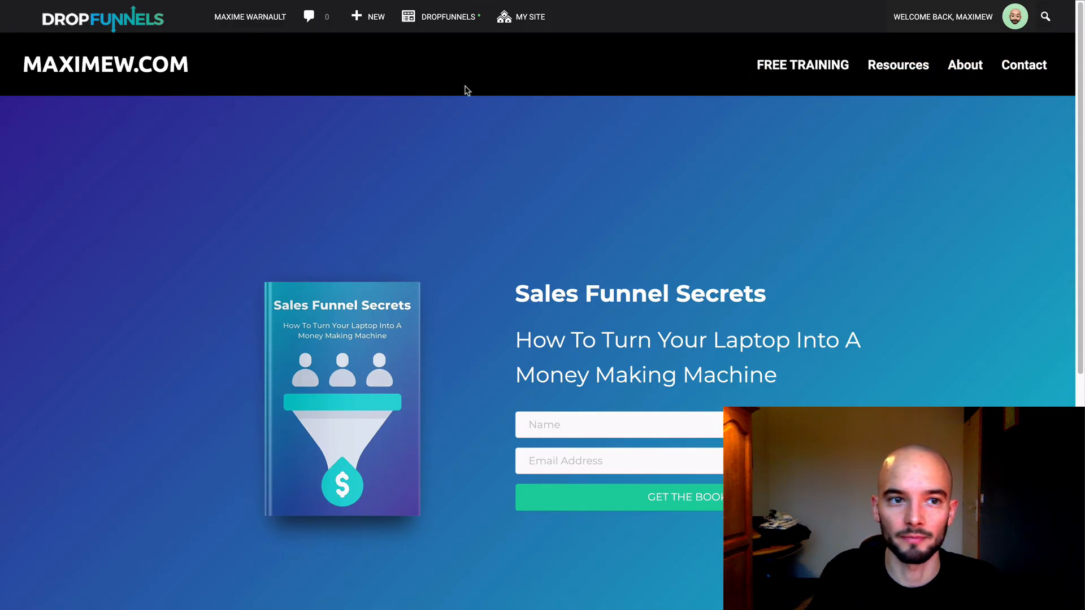
{"action": "scroll", "coordinate": [424, 115], "scroll_direction": "down", "scroll_amount": 5}
{"action": "scroll", "coordinate": [424, 114], "scroll_direction": "down", "scroll_amount": 1}
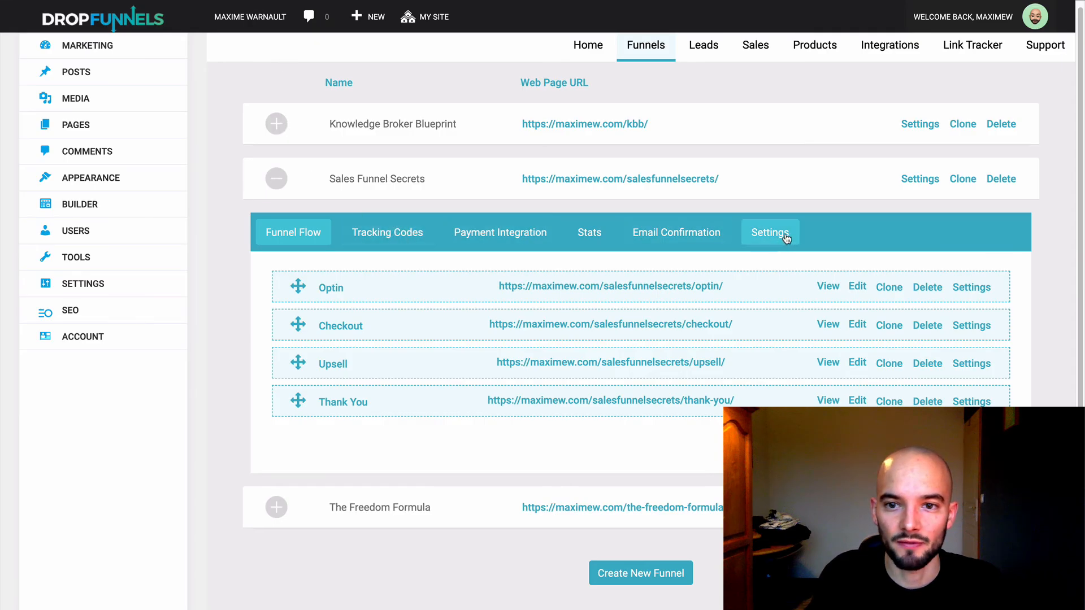
Assign Header — Funnels as the custom header and Footer — Funnels as the custom footer of the Sales Funnel Secrets funnel.
{"action": "left_click", "coordinate": [783, 236]}
{"action": "left_click", "coordinate": [738, 195]}
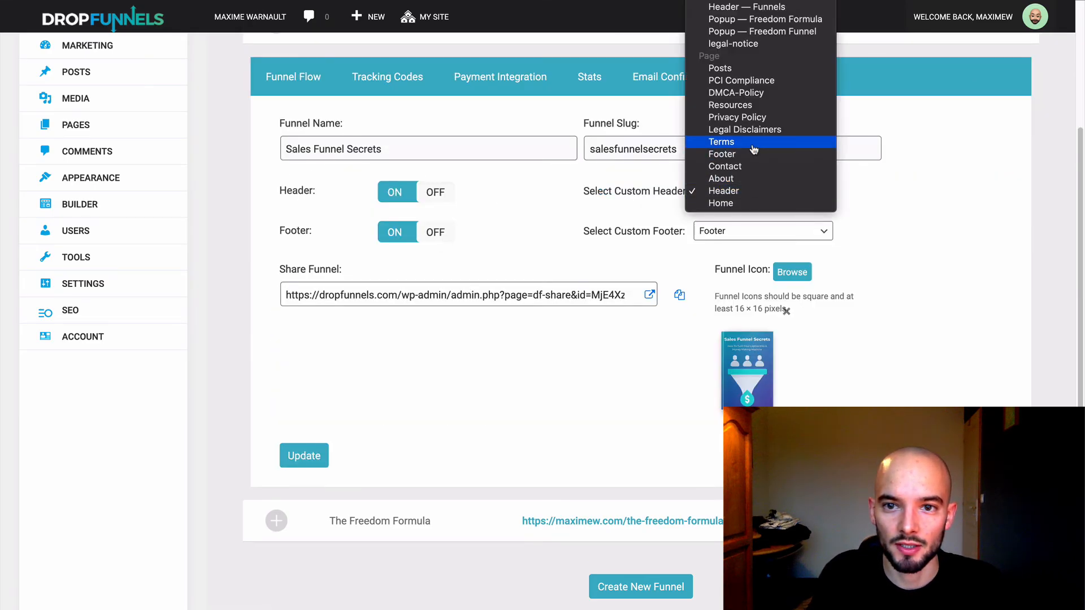
{"action": "scroll", "coordinate": [762, 136], "scroll_direction": "up", "scroll_amount": 2}
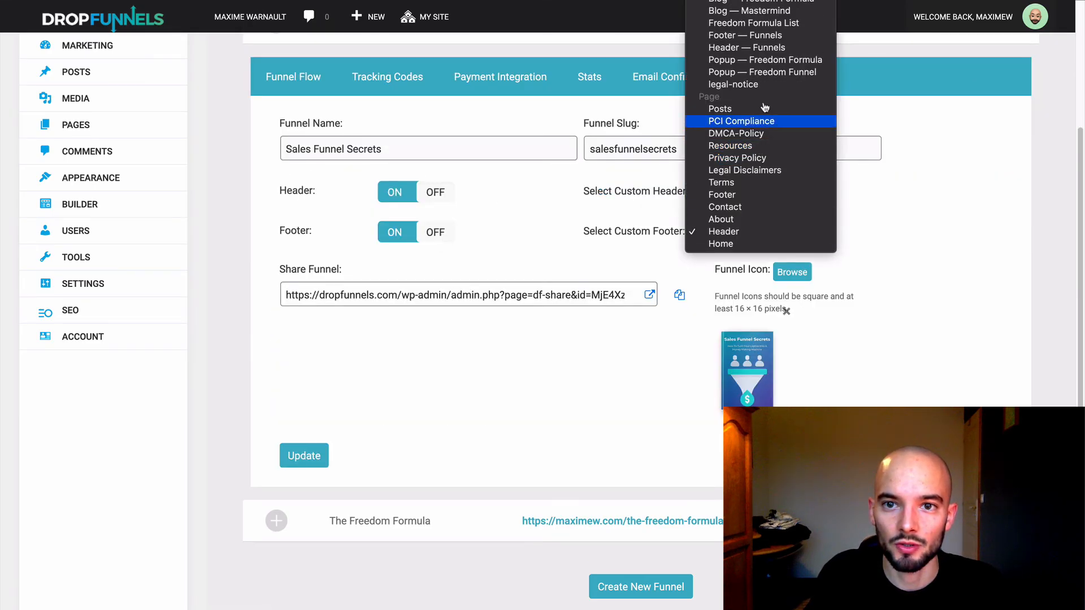
{"action": "left_click", "coordinate": [767, 49]}
{"action": "left_click", "coordinate": [767, 237]}
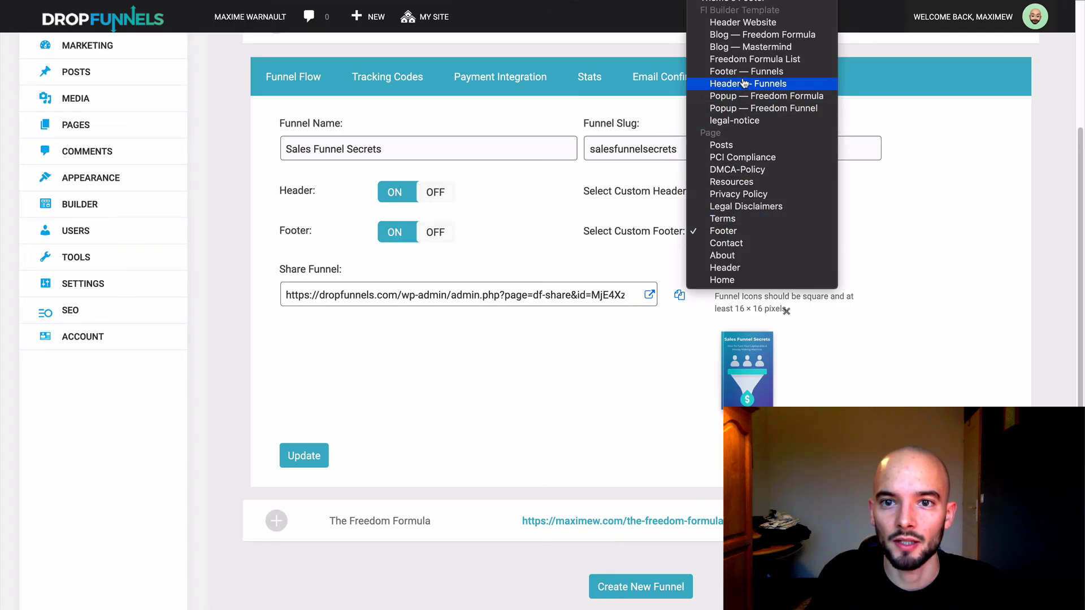
{"action": "left_click", "coordinate": [762, 72]}
{"action": "left_click", "coordinate": [891, 211]}
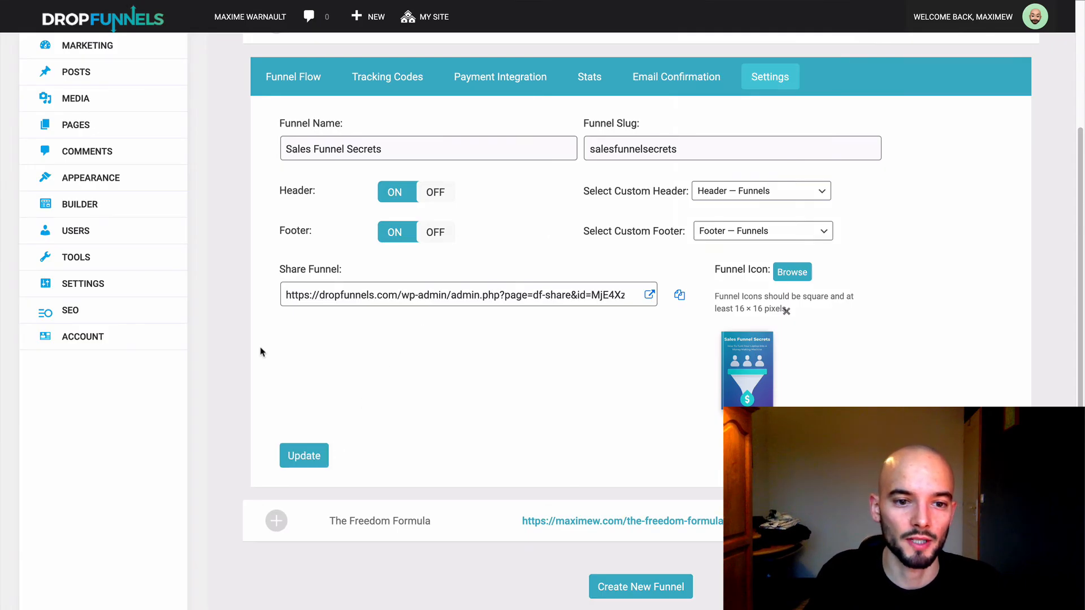
View the Optin page of the Sales Funnel Secrets funnel and examine its custom header.
{"action": "scroll", "coordinate": [231, 180], "scroll_direction": "up", "scroll_amount": 3}
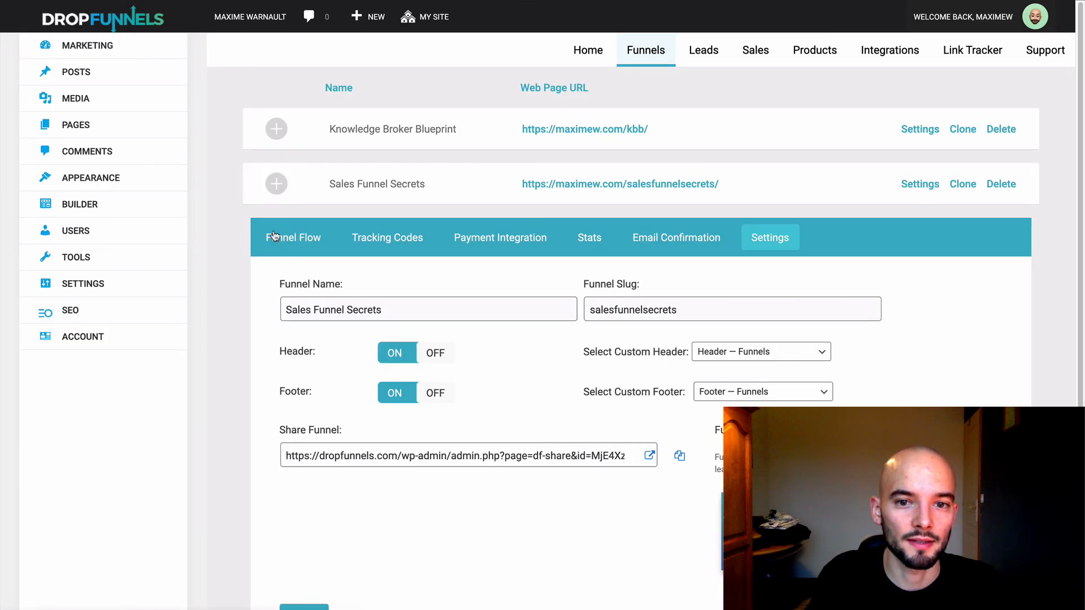
{"action": "left_click", "coordinate": [290, 240]}
{"action": "left_click", "coordinate": [836, 296]}
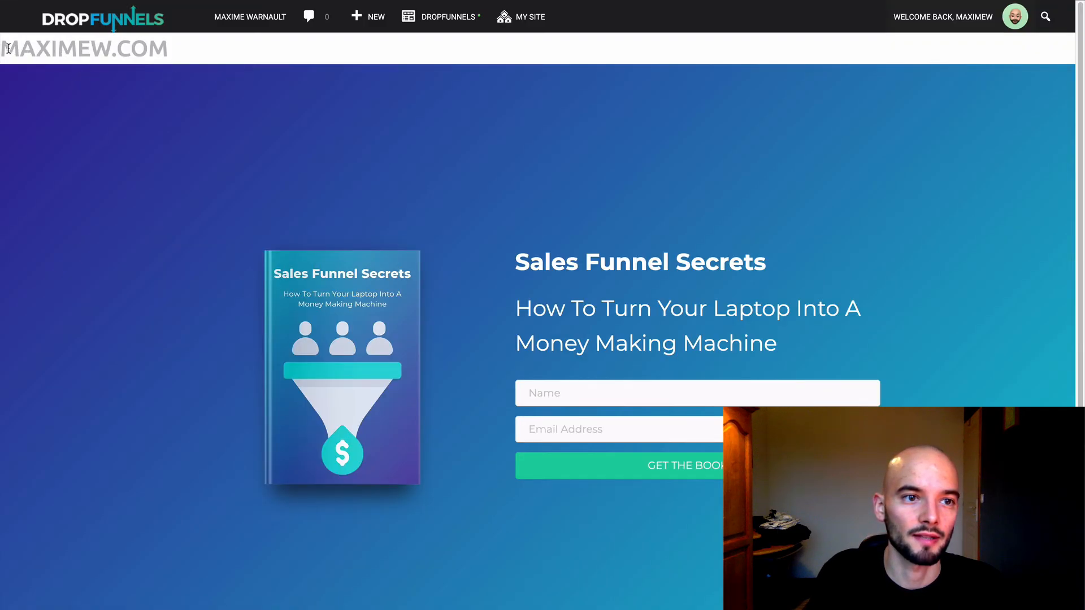
{"action": "left_click_drag", "start_coordinate": [9, 48], "coordinate": [182, 48]}
{"action": "left_click", "coordinate": [20, 49]}
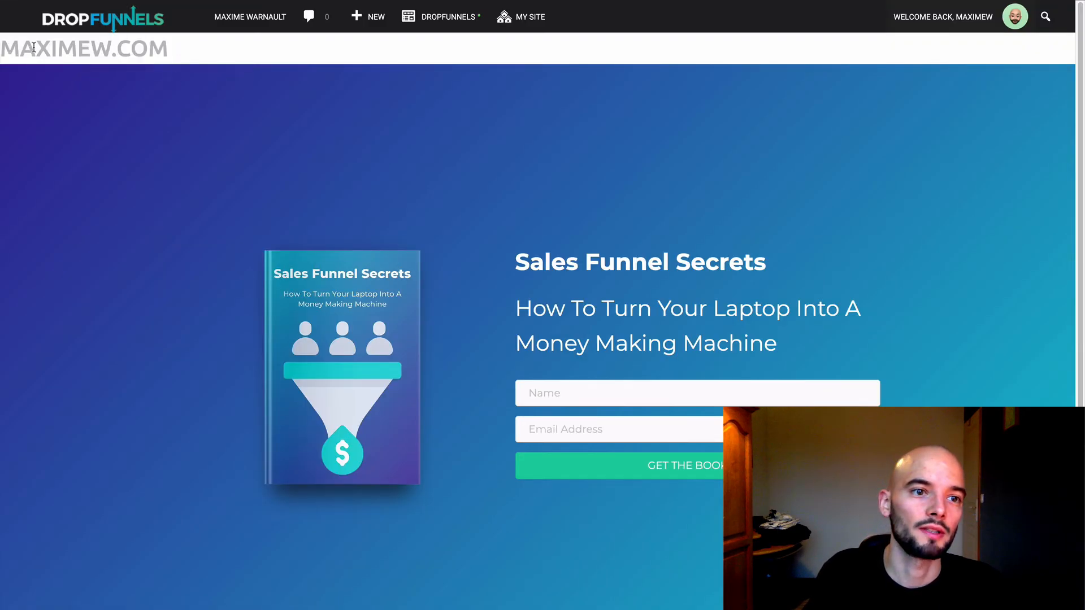
{"action": "left_click_drag", "start_coordinate": [34, 47], "coordinate": [184, 49]}
{"action": "left_click", "coordinate": [21, 53]}
{"action": "left_click", "coordinate": [220, 58]}
{"action": "left_click", "coordinate": [190, 54]}
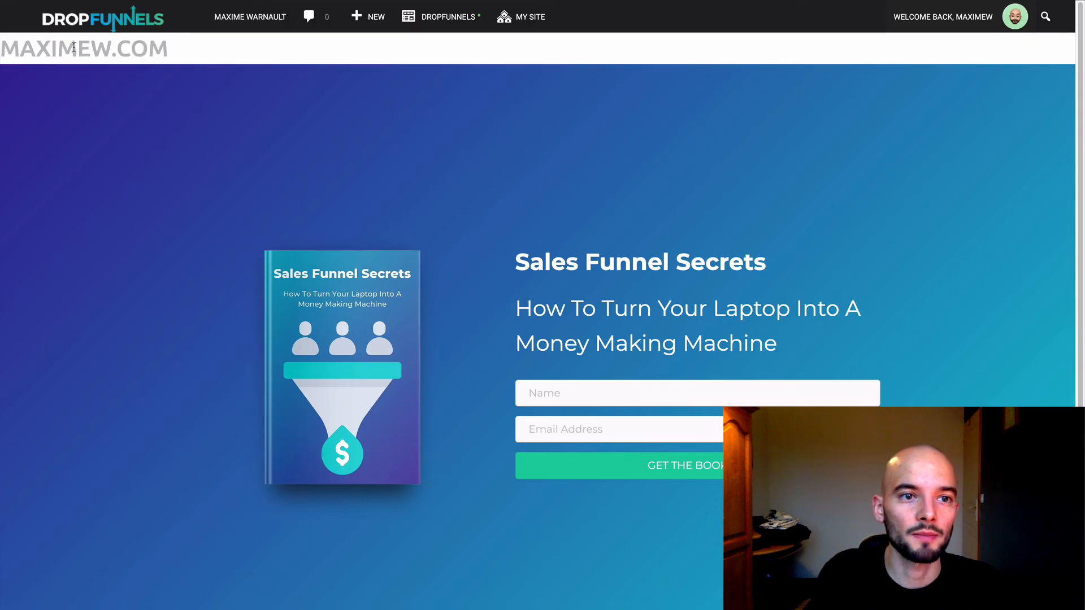
Examine the custom footer on the Optin page, including its copyright line, legal links and disclaimer text.
{"action": "scroll", "coordinate": [169, 83], "scroll_direction": "down", "scroll_amount": 5}
{"action": "left_click_drag", "start_coordinate": [186, 526], "coordinate": [356, 582]}
{"action": "left_click", "coordinate": [350, 582]}
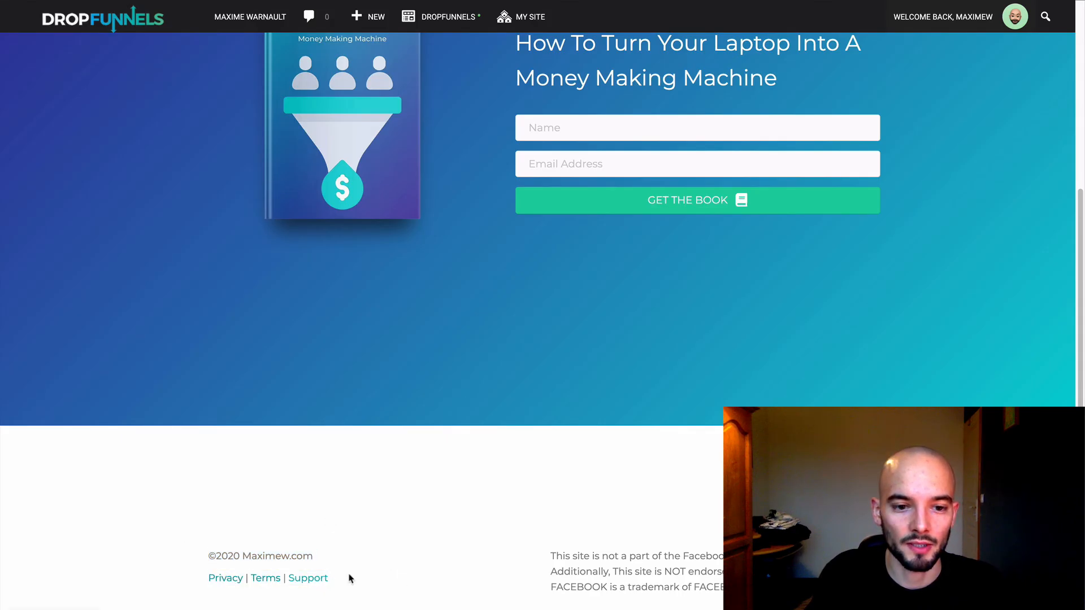
{"action": "left_click_drag", "start_coordinate": [532, 539], "coordinate": [551, 551]}
{"action": "left_click", "coordinate": [732, 589]}
{"action": "left_click", "coordinate": [488, 539]}
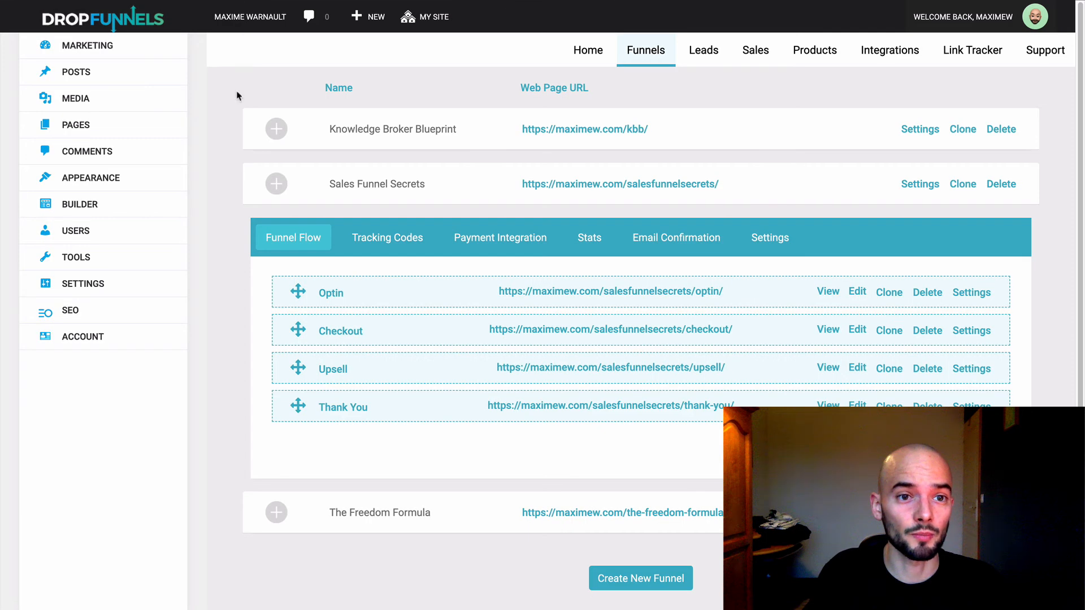
Turn off both the header and the footer in the Sales Funnel Secrets funnel's settings.
{"action": "left_click", "coordinate": [761, 234]}
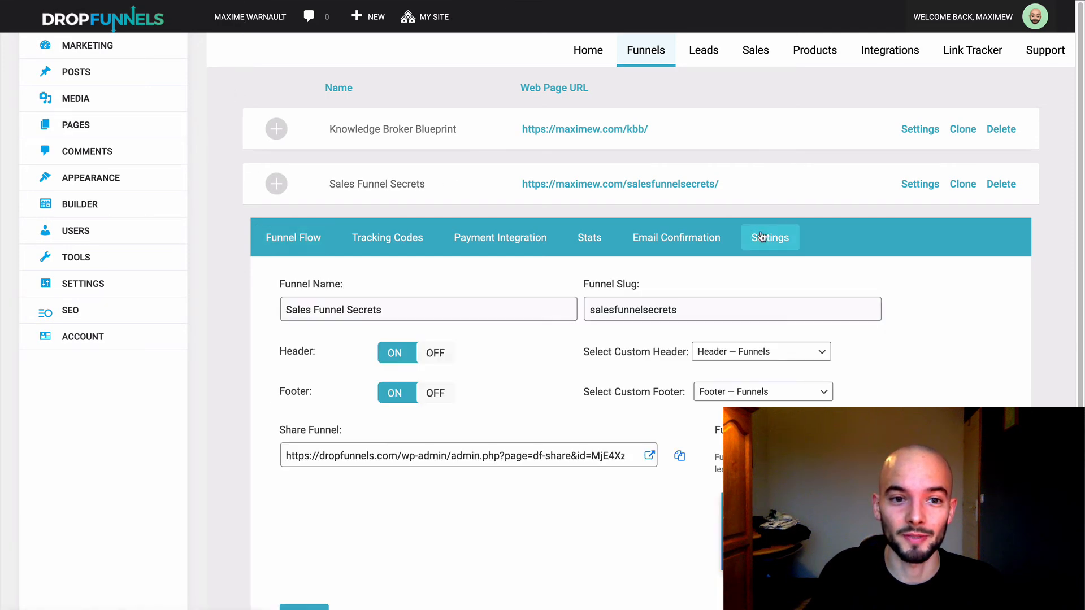
{"action": "left_click", "coordinate": [437, 352]}
{"action": "left_click", "coordinate": [435, 393]}
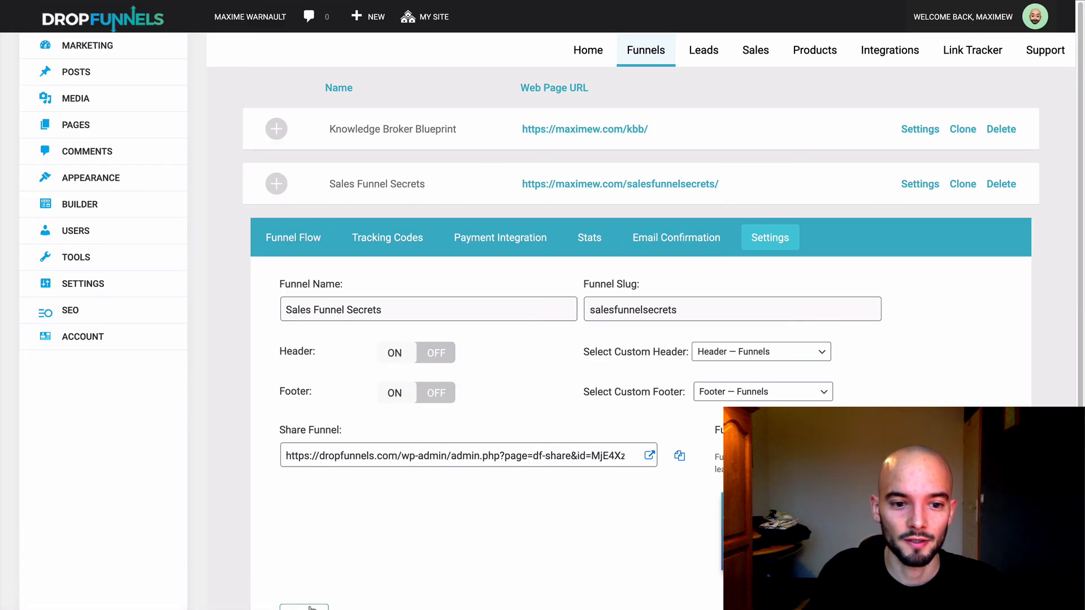
View the funnel's Optin page to check its header area, close it, and collapse the Sales Funnel Secrets funnel.
{"action": "left_click", "coordinate": [293, 237]}
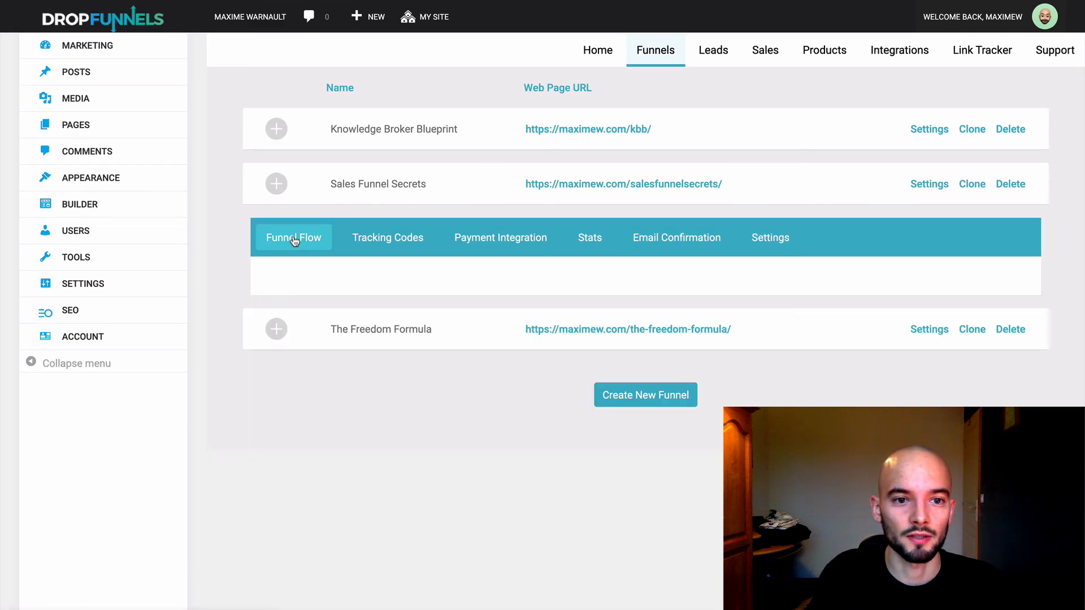
{"action": "left_click", "coordinate": [824, 294]}
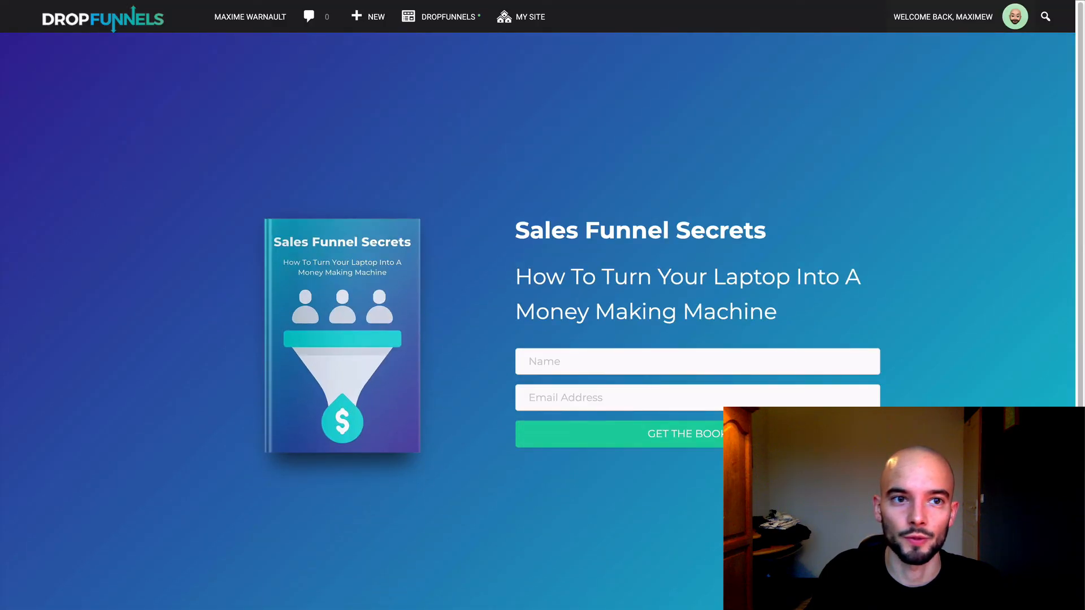
{"action": "key", "text": "super+w"}
{"action": "left_click", "coordinate": [276, 185]}
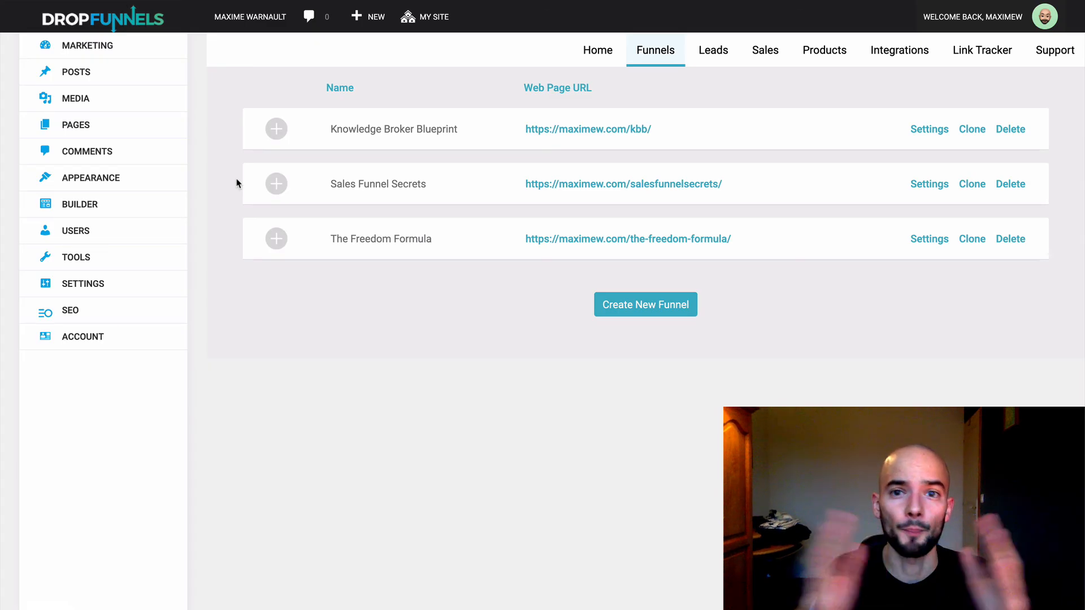
{"action": "left_click", "coordinate": [99, 201]}
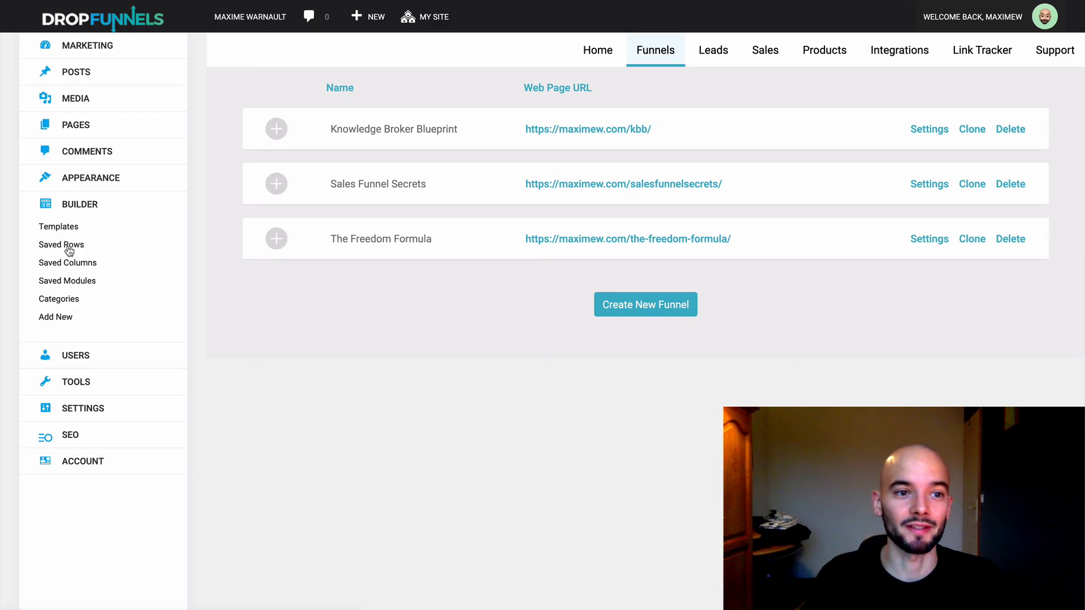
{"action": "left_click", "coordinate": [81, 208]}
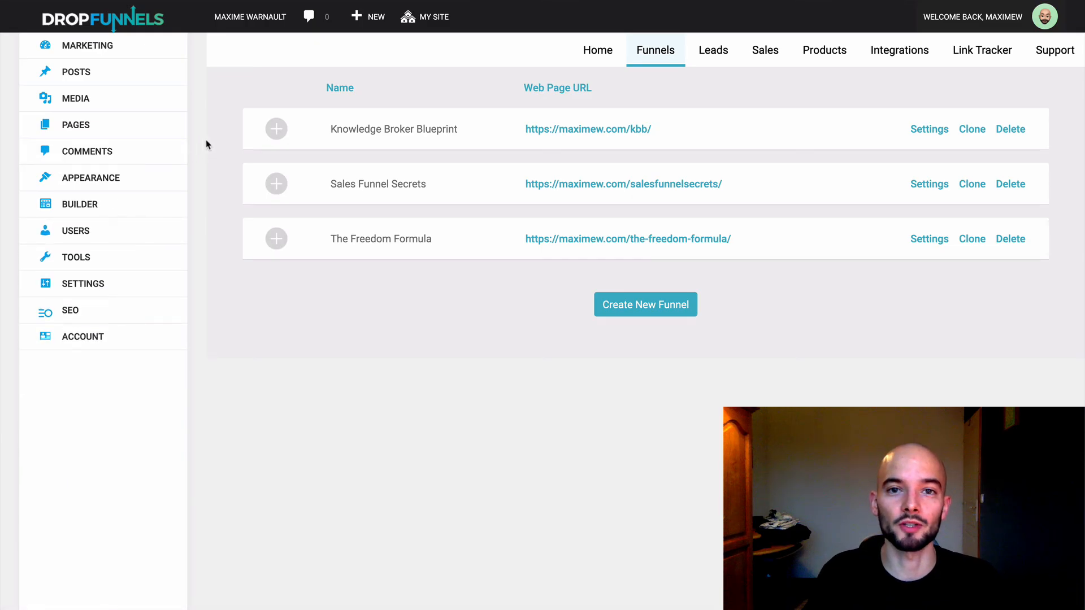